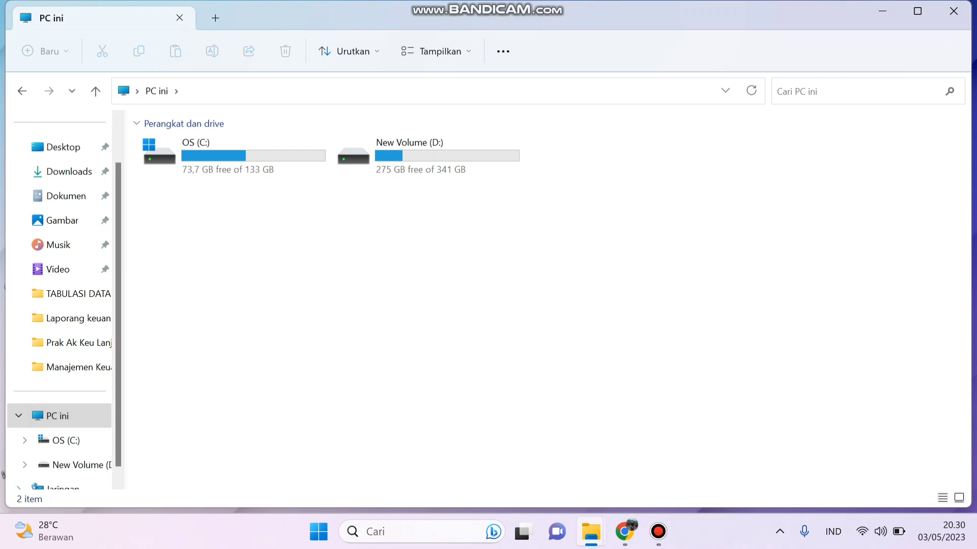
Step: Browse to C:\Program Files (x86)\DJP, look inside eSPT 1771 2010, then open the eSPT 1771 folder
{"action": "left_click", "coordinate": [234, 156]}
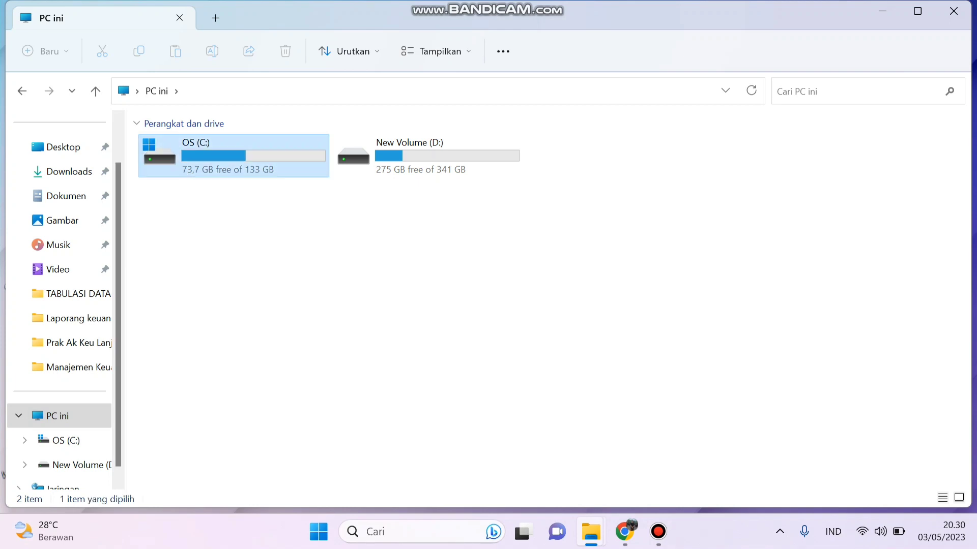
{"action": "double_click", "coordinate": [234, 156]}
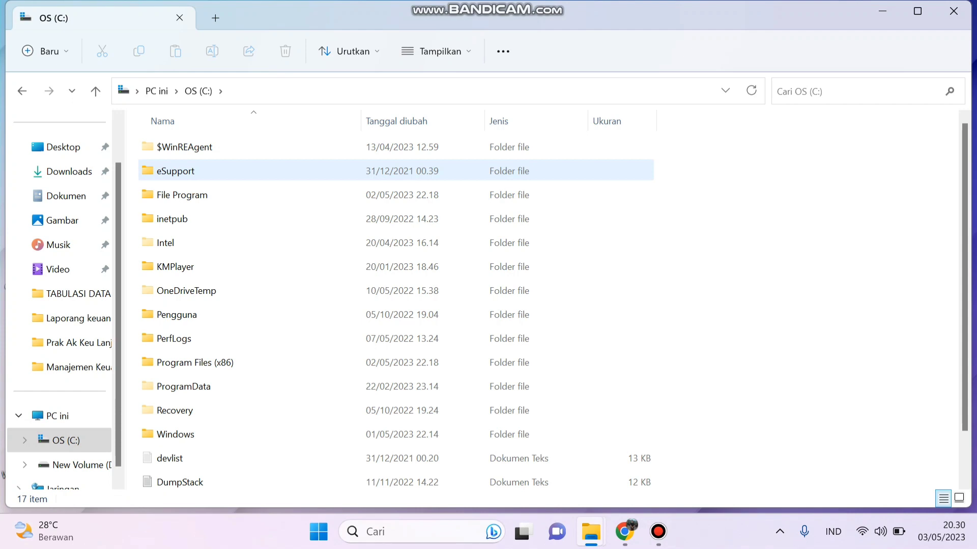
{"action": "double_click", "coordinate": [195, 363]}
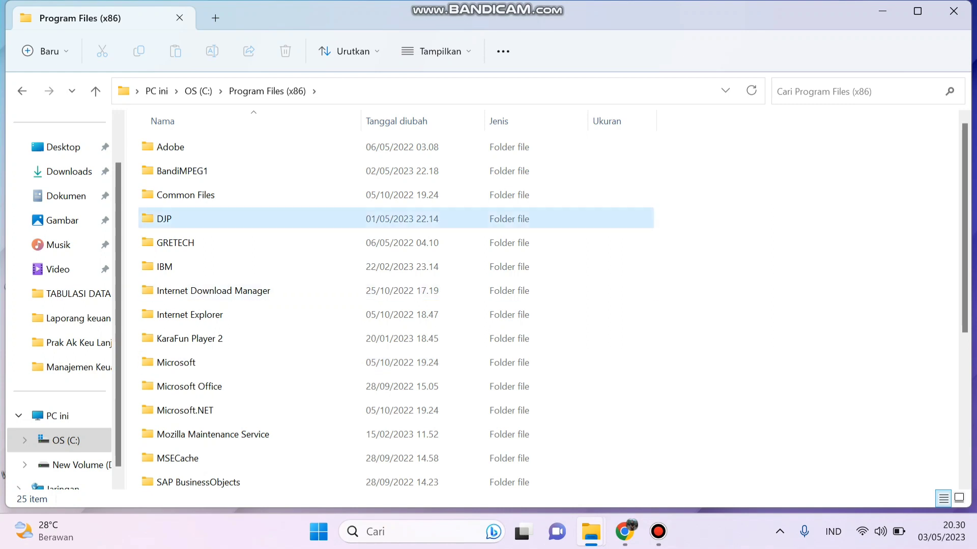
{"action": "left_click", "coordinate": [195, 218]}
{"action": "double_click", "coordinate": [195, 219]}
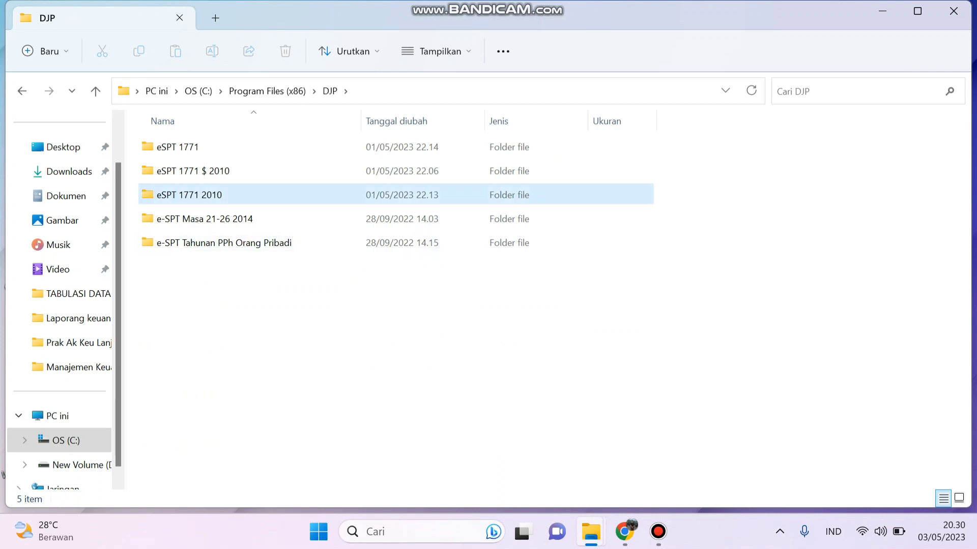
{"action": "double_click", "coordinate": [189, 194]}
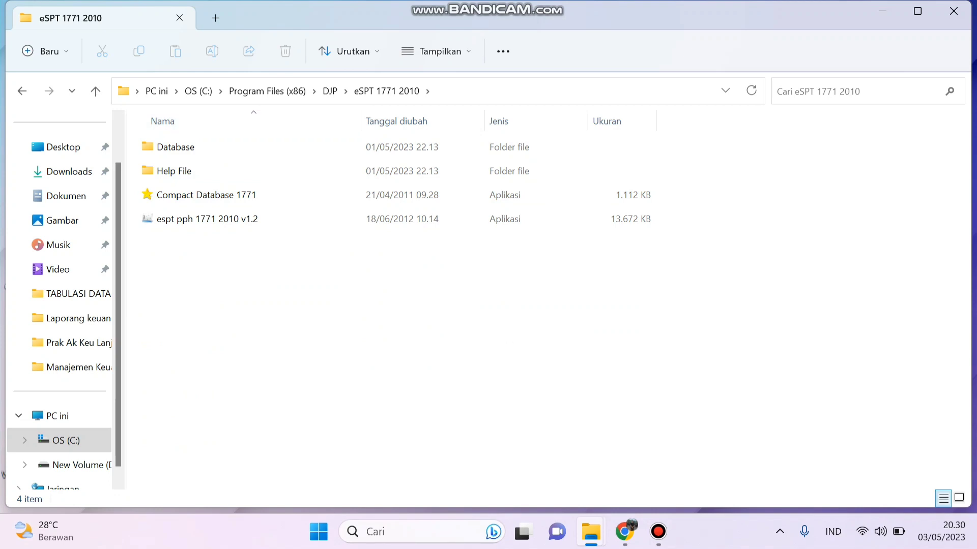
{"action": "left_click", "coordinate": [330, 91]}
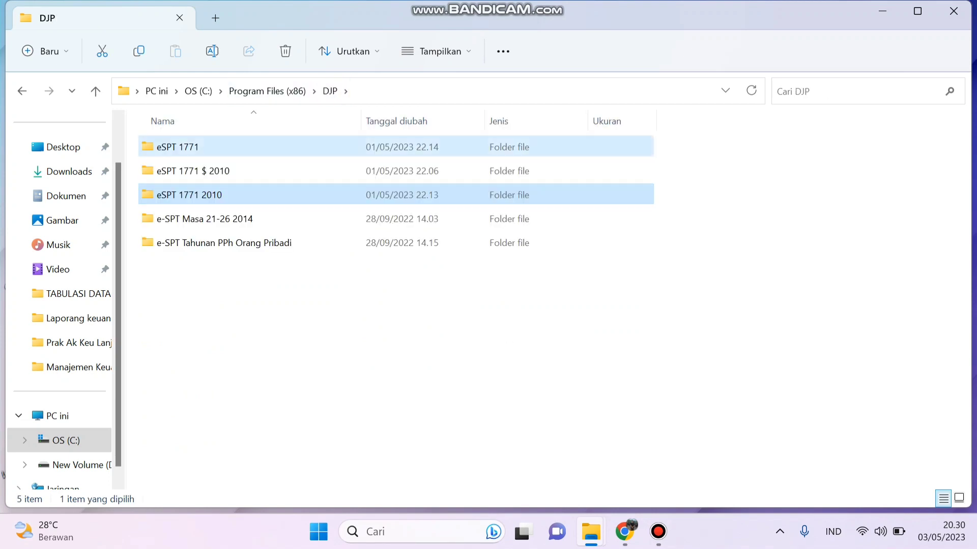
{"action": "double_click", "coordinate": [173, 146]}
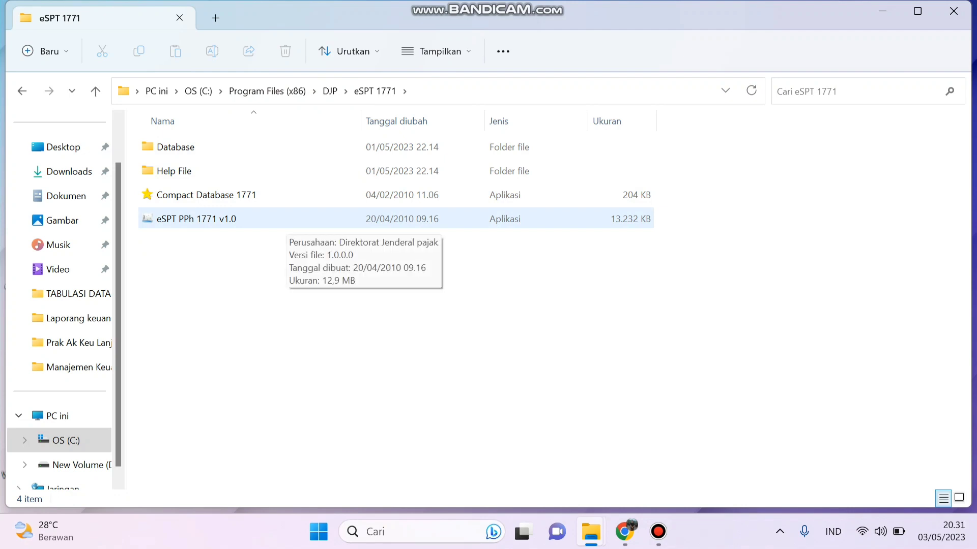
Step: Launch eSPT PPh 1771 v1.0, connect to db1771 and log in as administrator with the password
{"action": "double_click", "coordinate": [285, 219]}
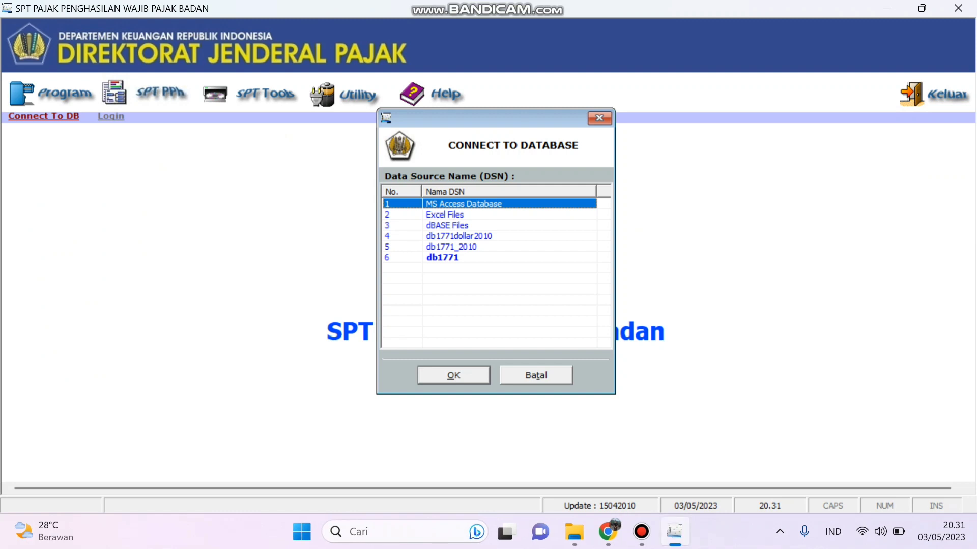
{"action": "left_click", "coordinate": [442, 258]}
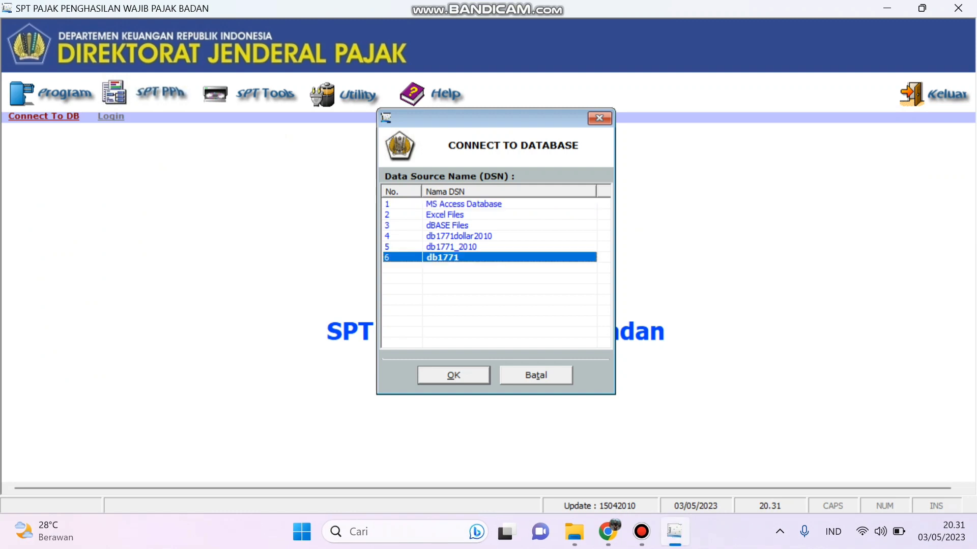
{"action": "left_click", "coordinate": [453, 375]}
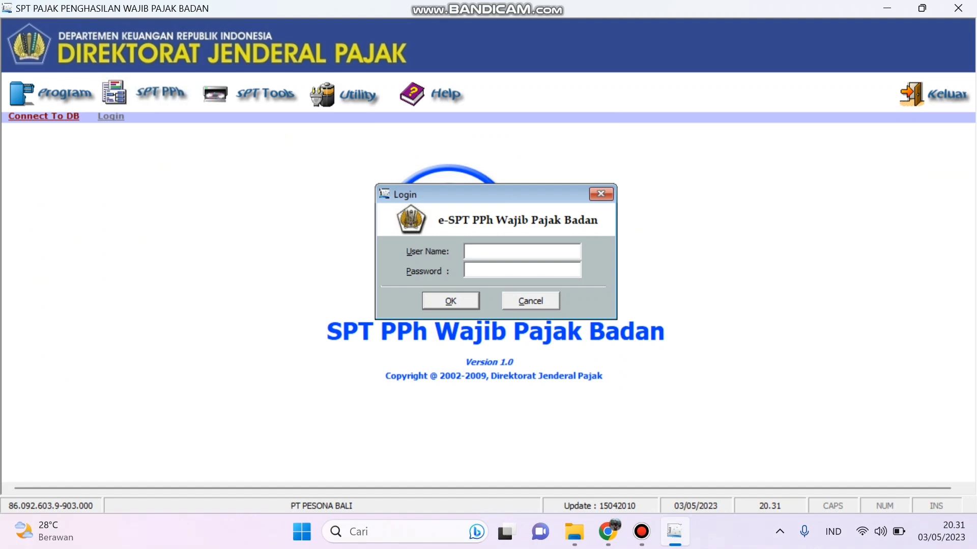
{"action": "type", "text": "administrator"}
{"action": "key", "text": "Tab"}
{"action": "type", "text": "123"}
{"action": "key", "text": "Return"}
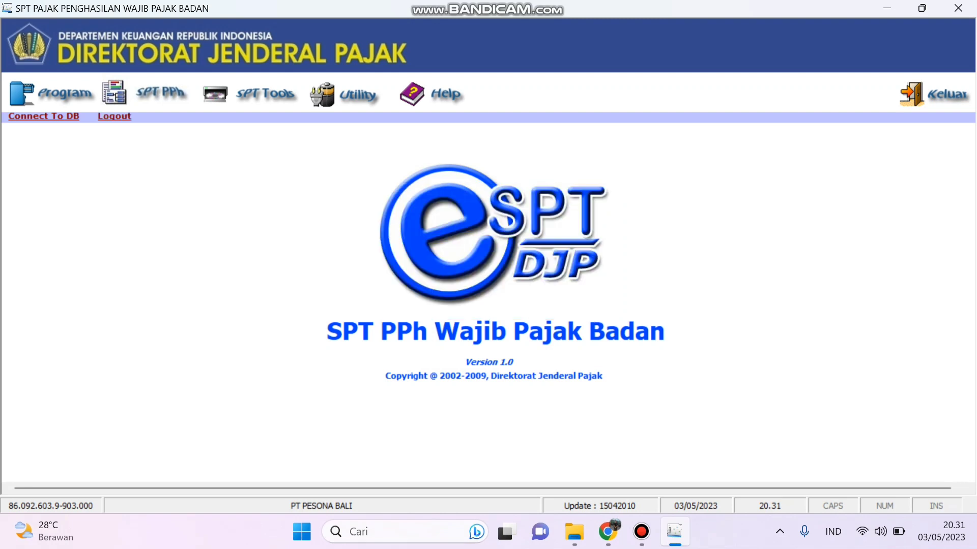
Step: Open the existing 2021 return (Pembetulan 0), then close the program
{"action": "left_click", "coordinate": [65, 94]}
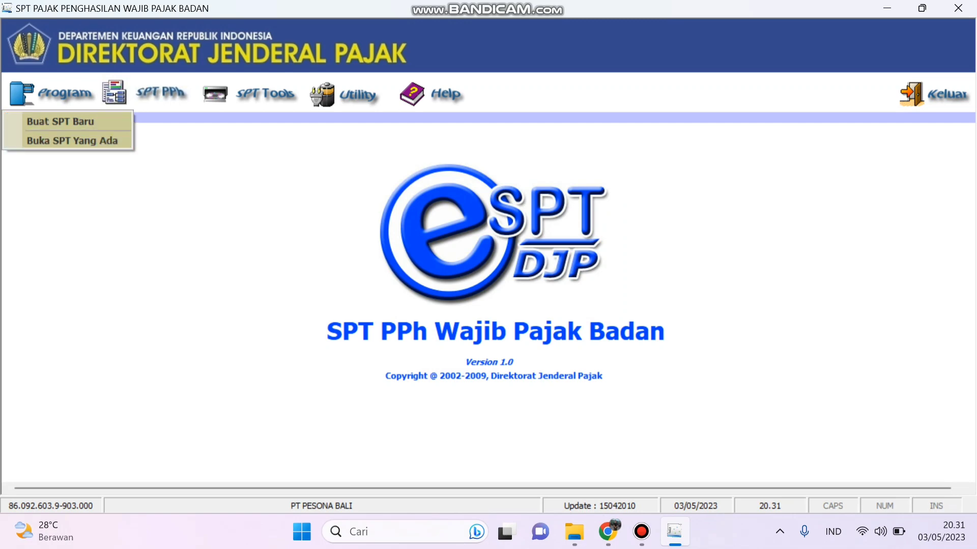
{"action": "left_click", "coordinate": [72, 141]}
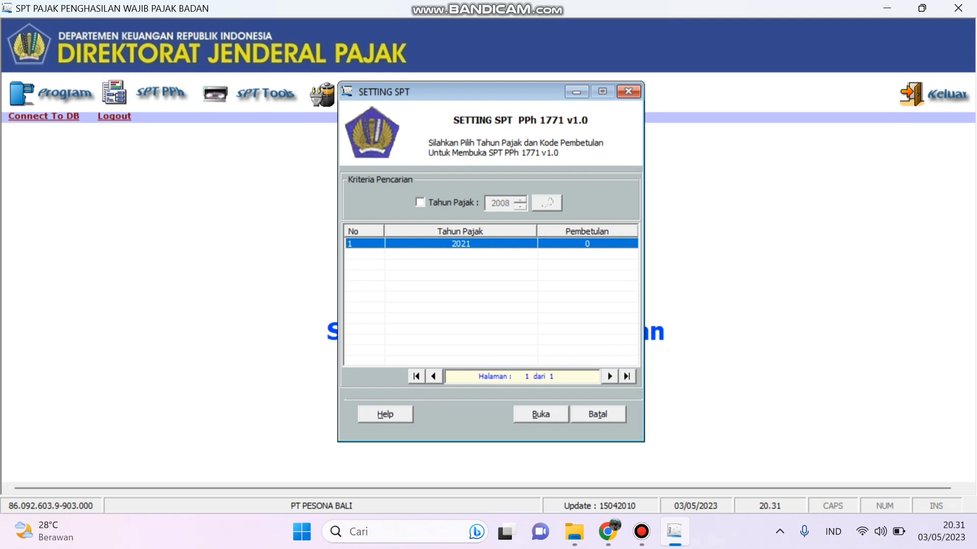
{"action": "left_click", "coordinate": [541, 415]}
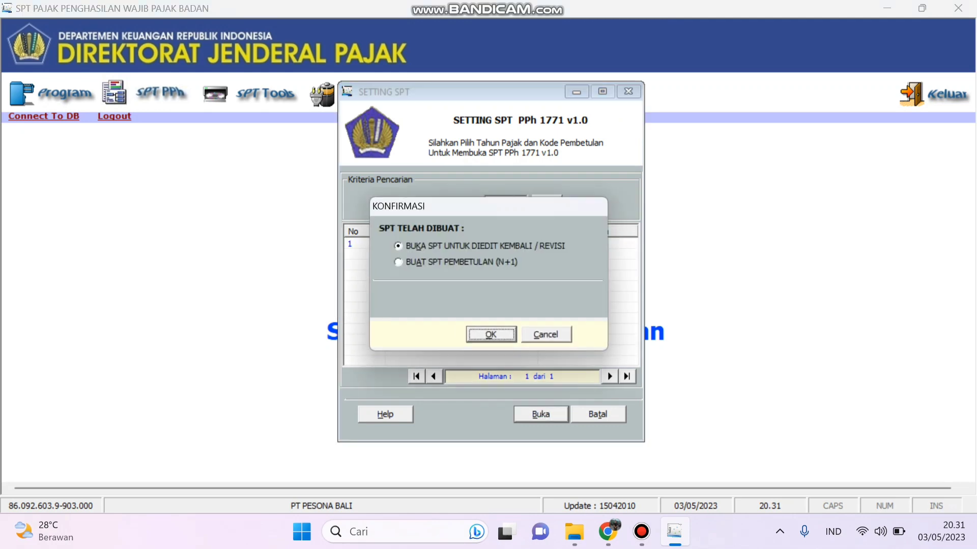
{"action": "key", "text": "Return"}
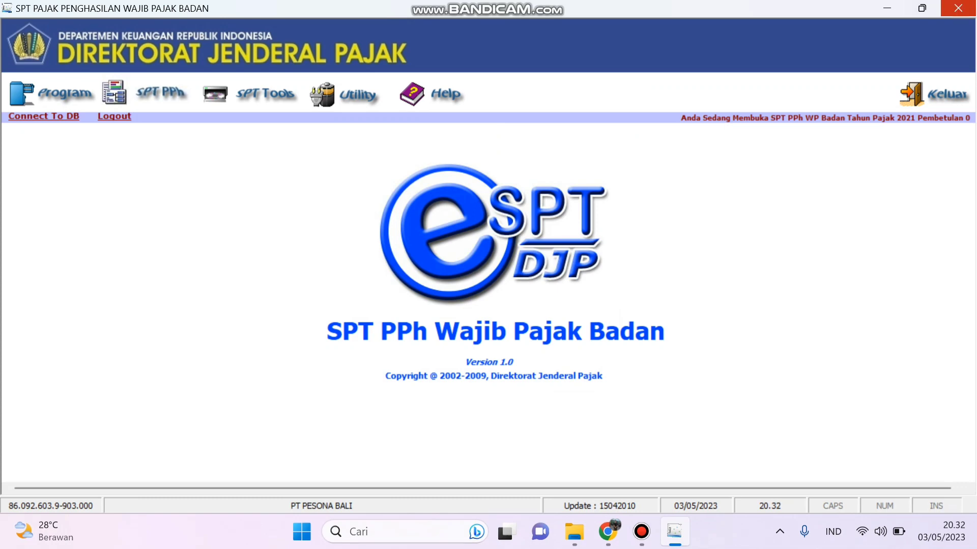
{"action": "left_click", "coordinate": [958, 8]}
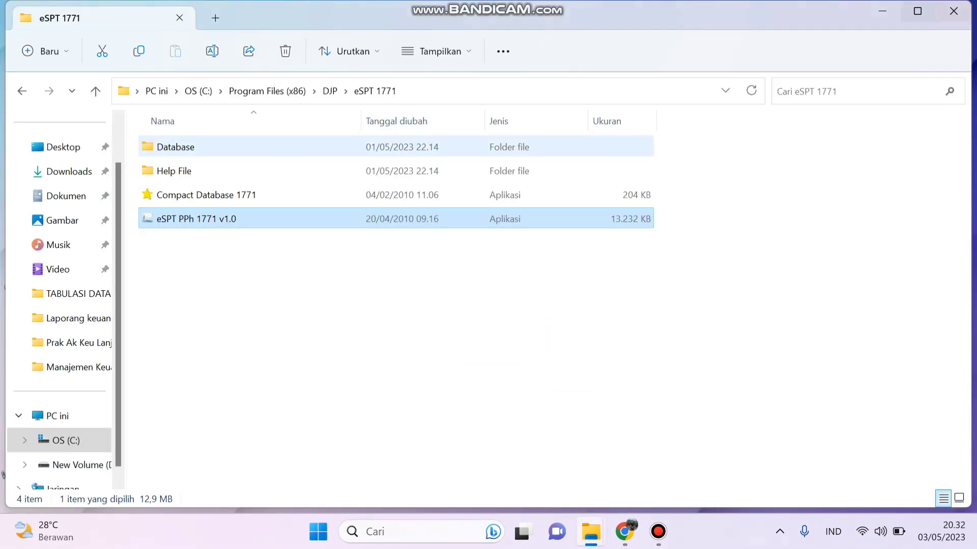
Step: Launch espt pph 1771 2010 v1.2 from the DJP\eSPT 1771 2010 folder
{"action": "left_click", "coordinate": [329, 91]}
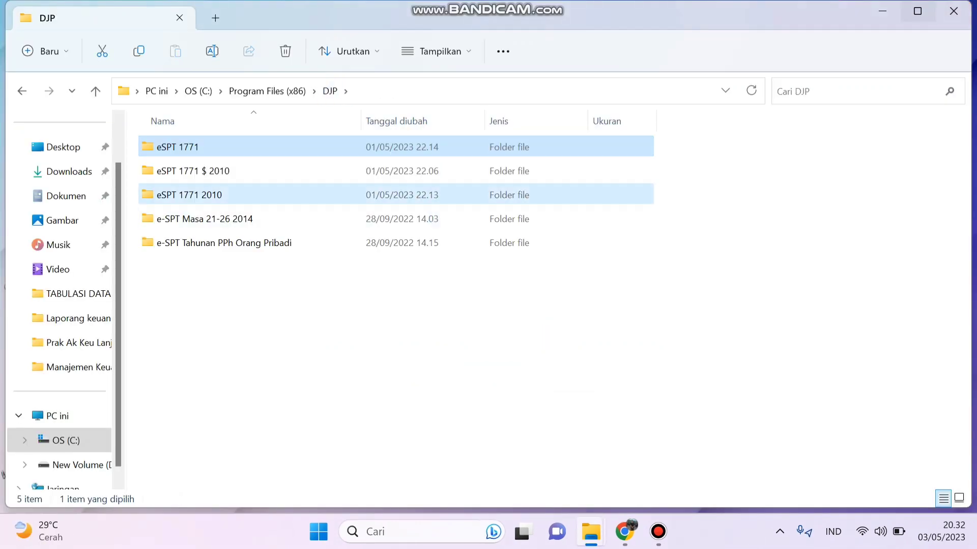
{"action": "double_click", "coordinate": [189, 195]}
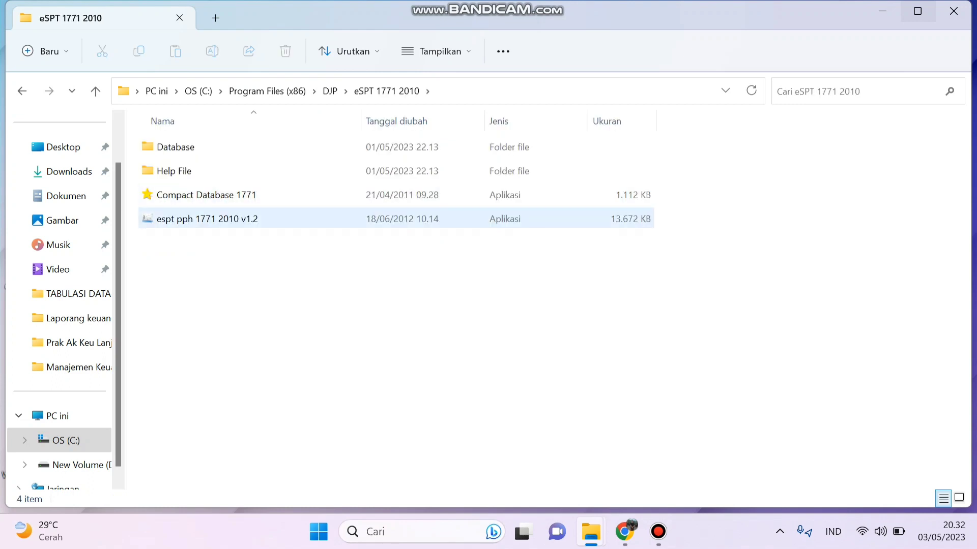
{"action": "double_click", "coordinate": [207, 219]}
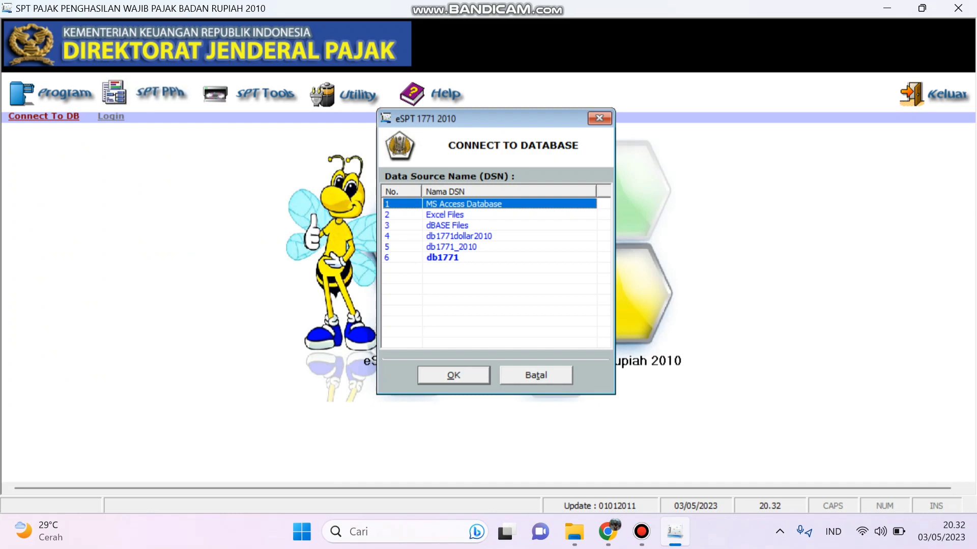
Step: Connect e-SPT 2010 to the db1771 database and log in as administrator with the password
{"action": "left_click", "coordinate": [442, 257]}
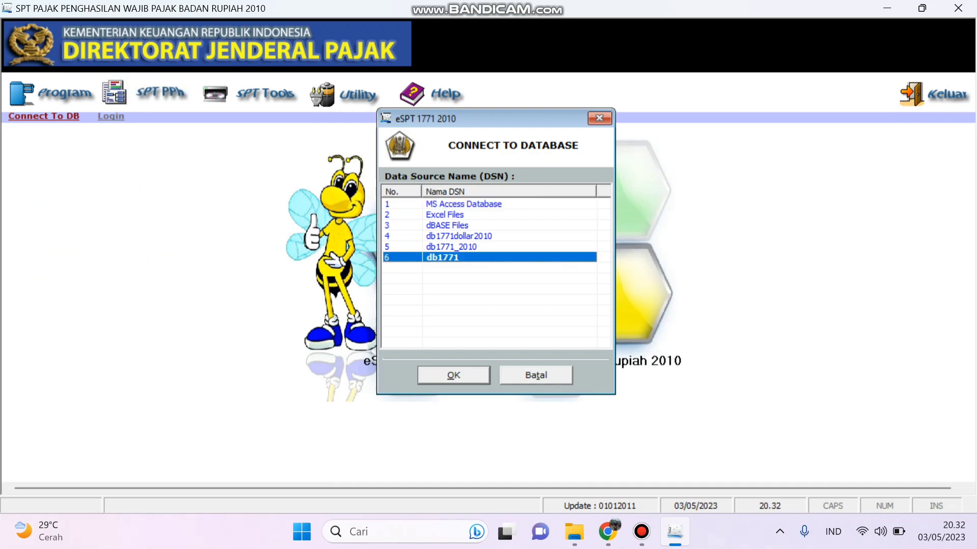
{"action": "left_click", "coordinate": [454, 376]}
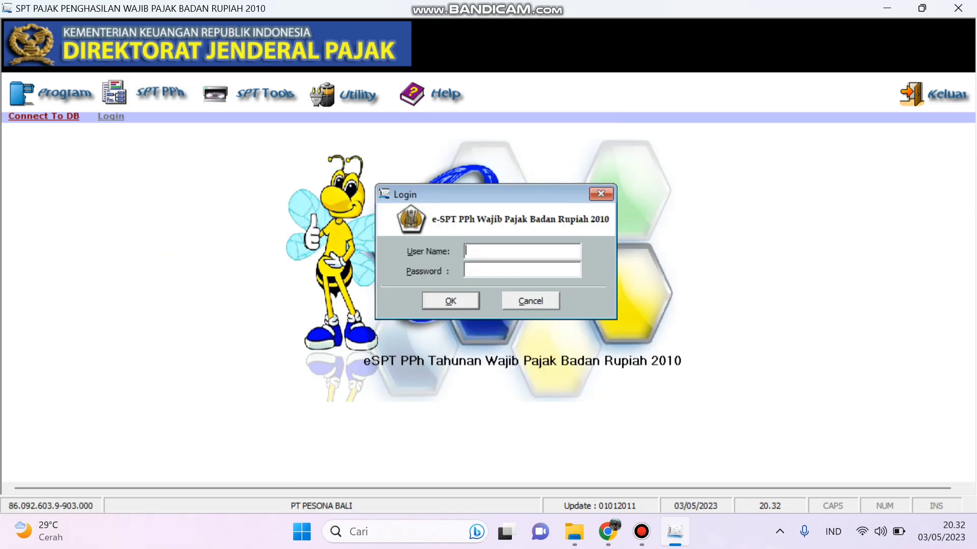
{"action": "type", "text": "administrator"}
{"action": "key", "text": "Tab"}
{"action": "type", "text": "***"}
{"action": "key", "text": "Return"}
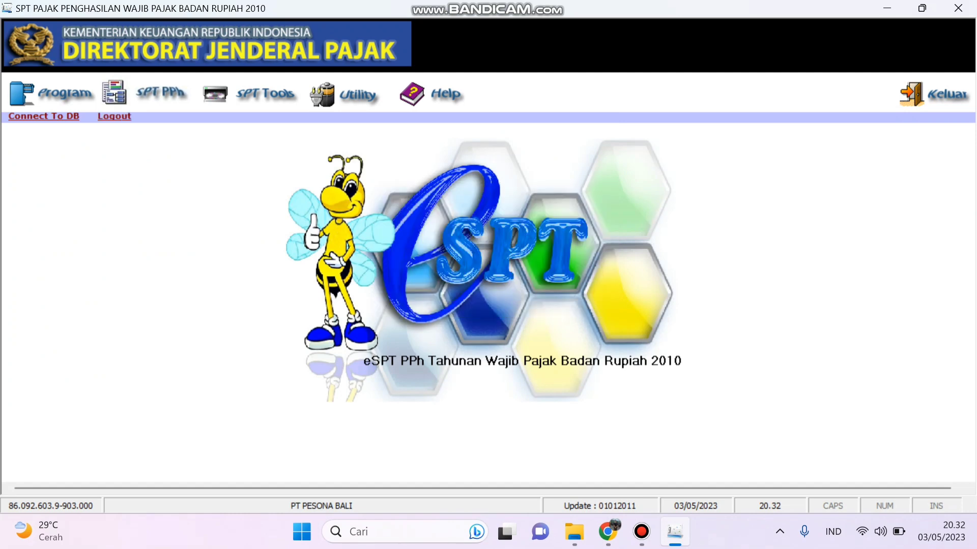
{"action": "left_click", "coordinate": [358, 96]}
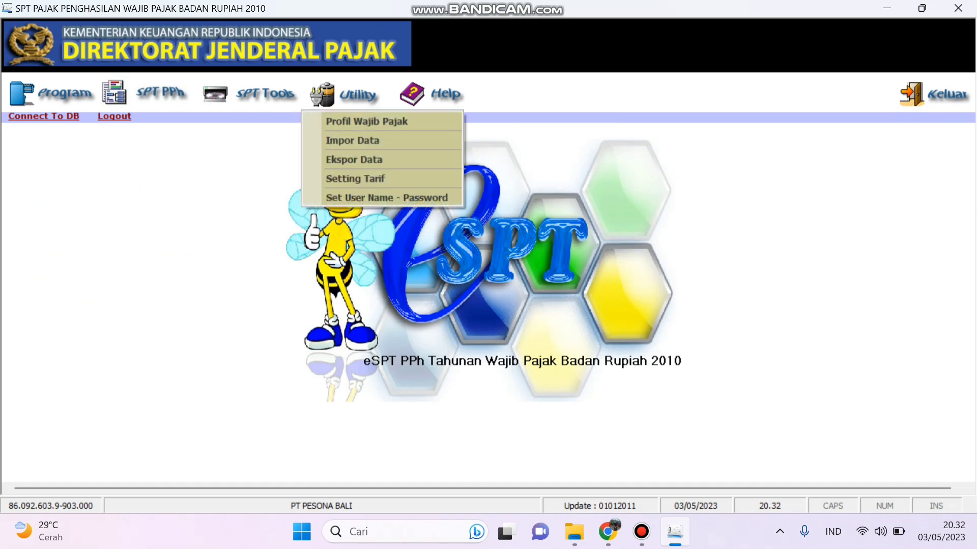
Step: Check both pages of the taxpayer profile, then review the 22% tax rate setting
{"action": "left_click", "coordinate": [366, 122]}
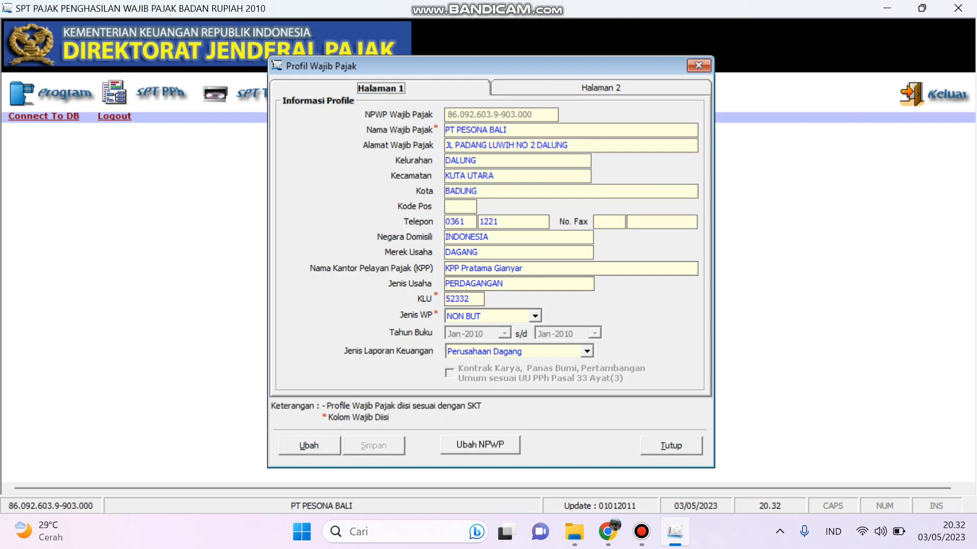
{"action": "key", "text": "Right"}
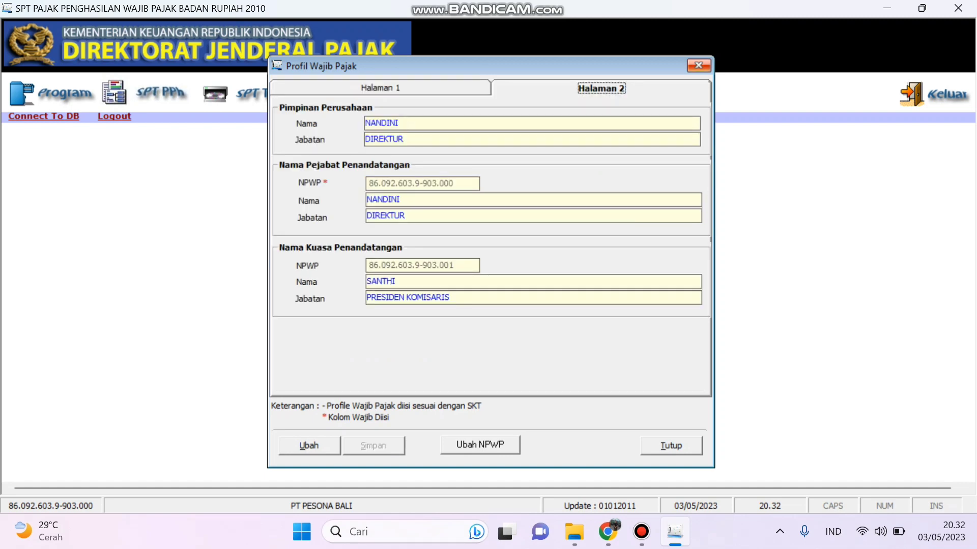
{"action": "left_click", "coordinate": [699, 66]}
{"action": "left_click", "coordinate": [345, 95]}
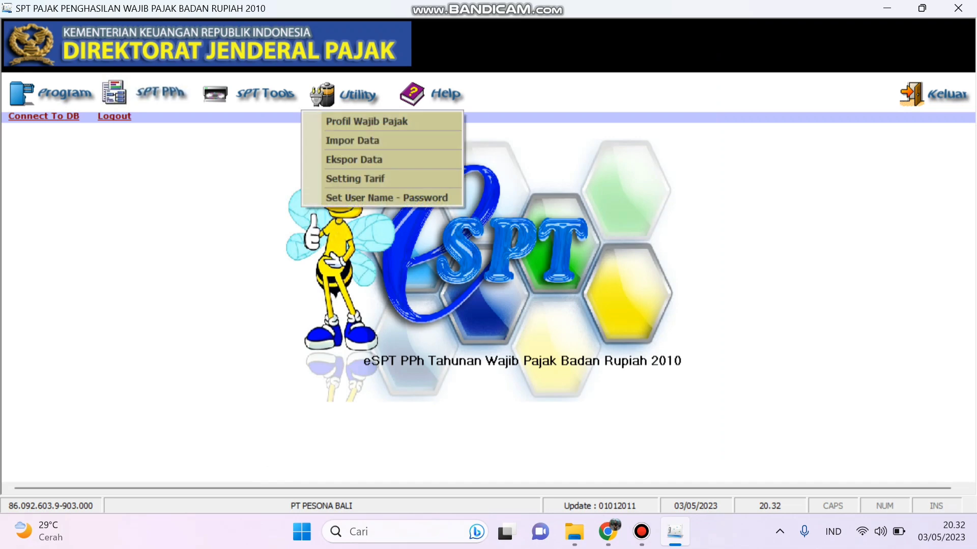
{"action": "left_click", "coordinate": [356, 179]}
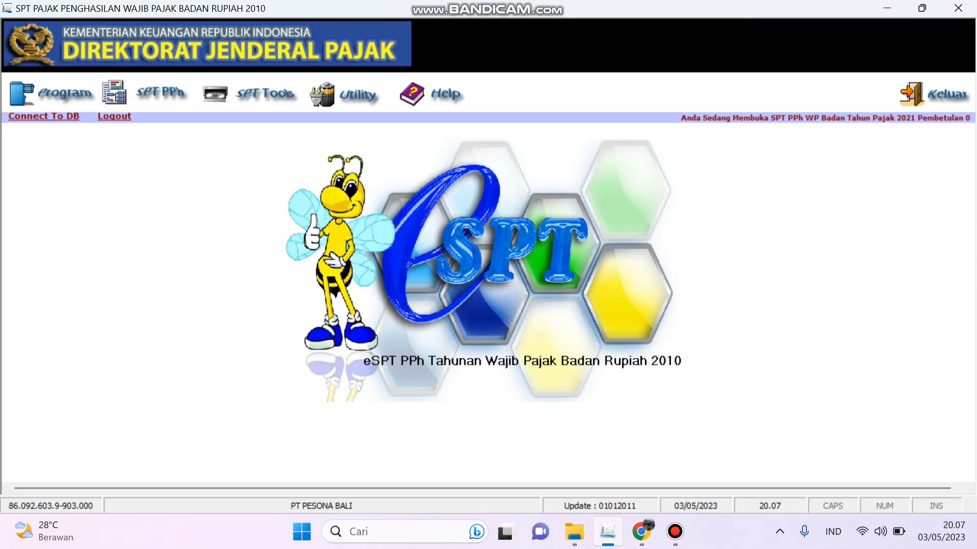
Step: Review the financial statement transcript tabs and save the income statement with a 1.059.727.890 net loss
{"action": "left_click", "coordinate": [160, 93]}
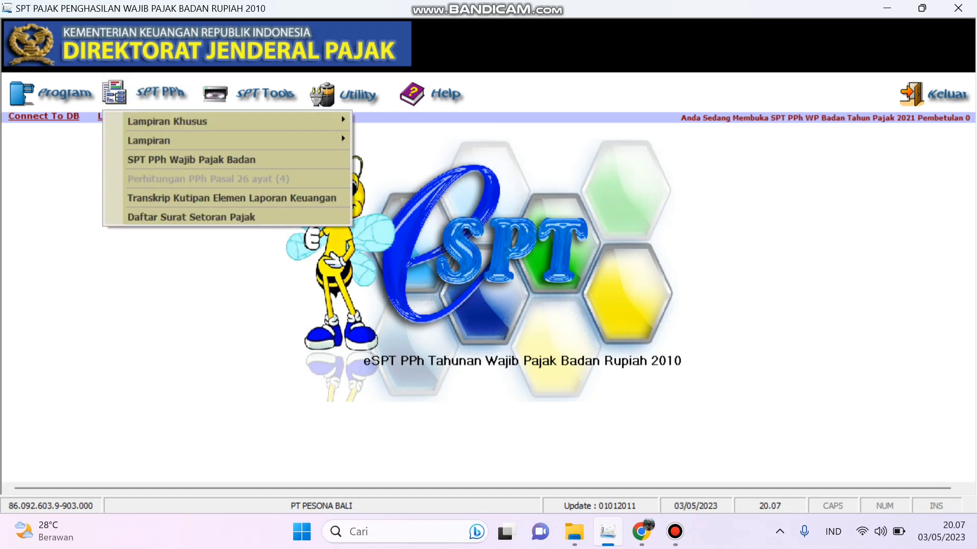
{"action": "left_click", "coordinate": [231, 198]}
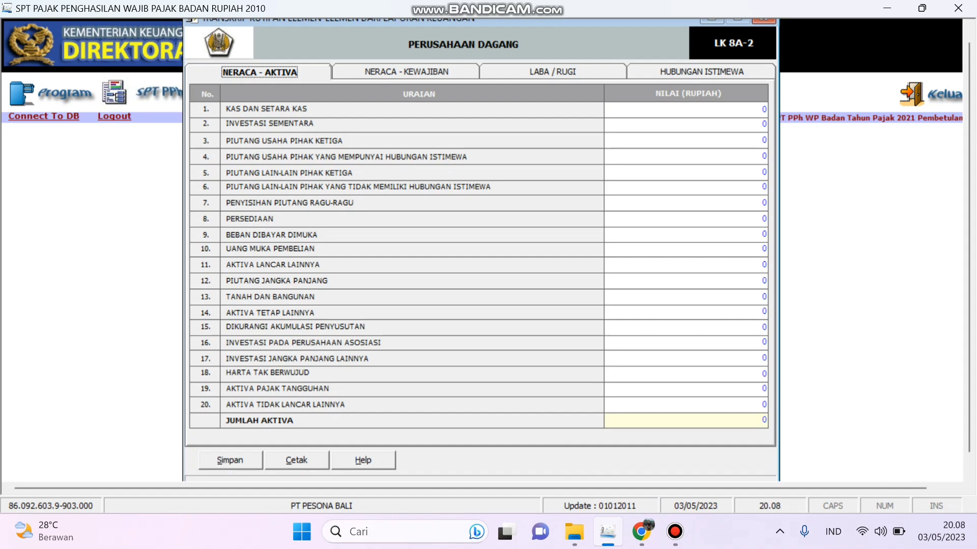
{"action": "left_click", "coordinate": [406, 72]}
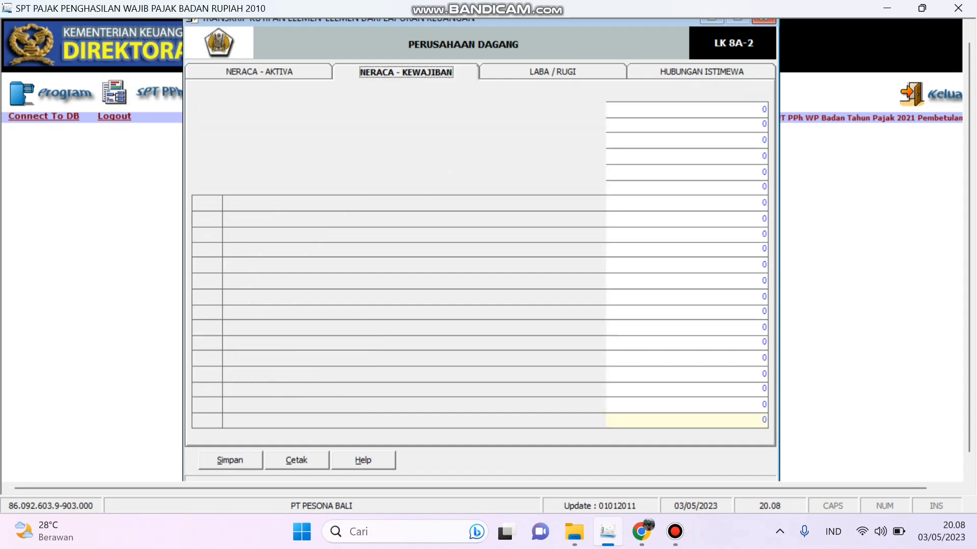
{"action": "left_click", "coordinate": [553, 71]}
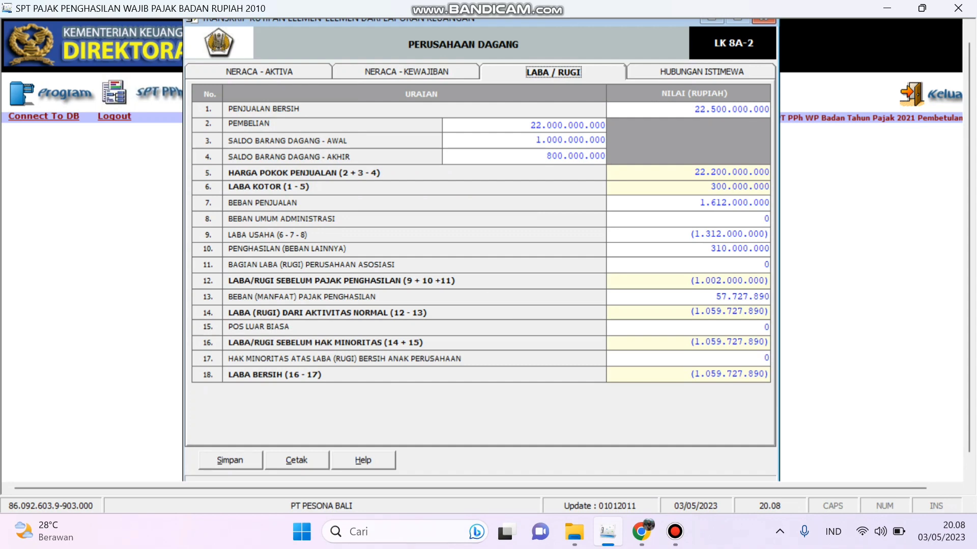
{"action": "left_click", "coordinate": [702, 72]}
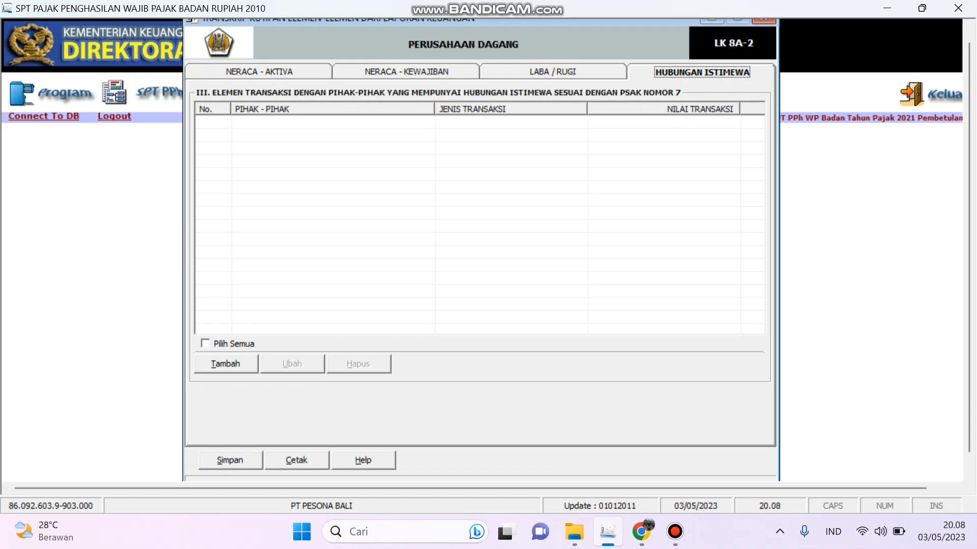
{"action": "left_click", "coordinate": [553, 72]}
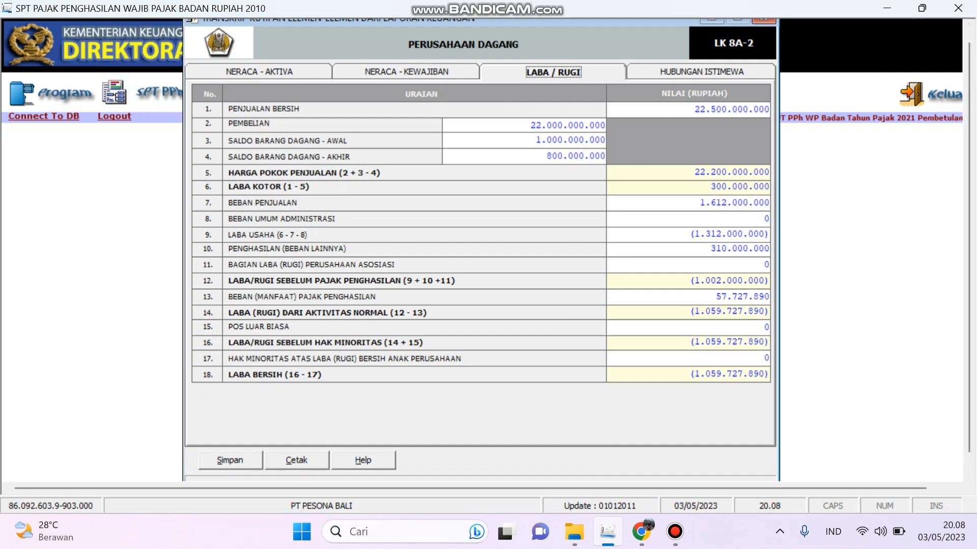
{"action": "left_click", "coordinate": [230, 461]}
{"action": "left_click", "coordinate": [474, 315]}
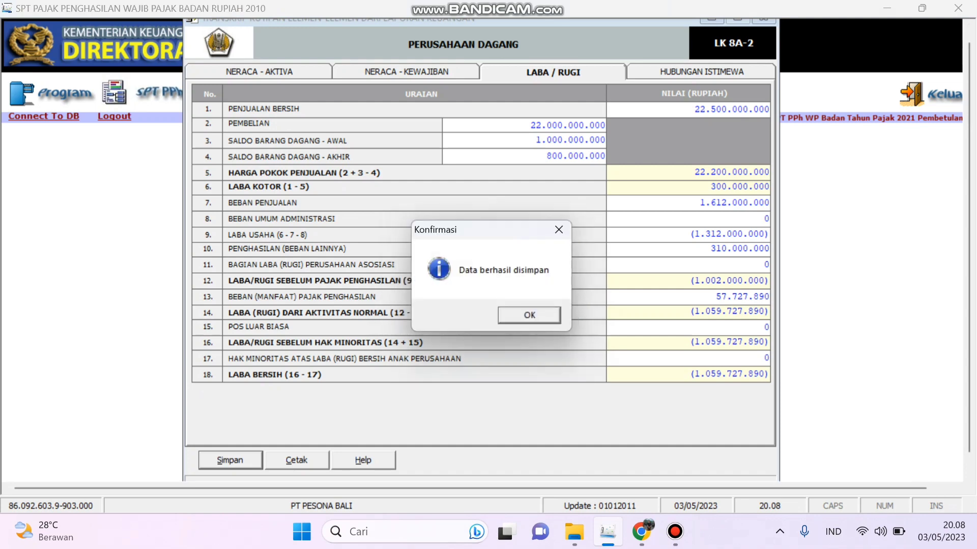
{"action": "key", "text": "Return"}
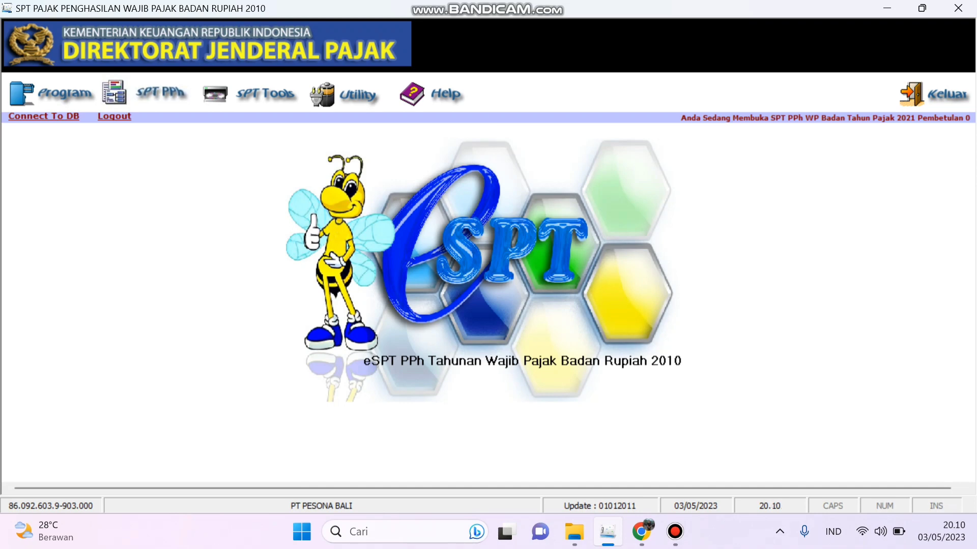
Step: Review the fiscal depreciation list's single asset: 75.000.000 fiscal, 25.000.000 difference
{"action": "left_click", "coordinate": [160, 93]}
{"action": "mouse_move", "coordinate": [168, 122]}
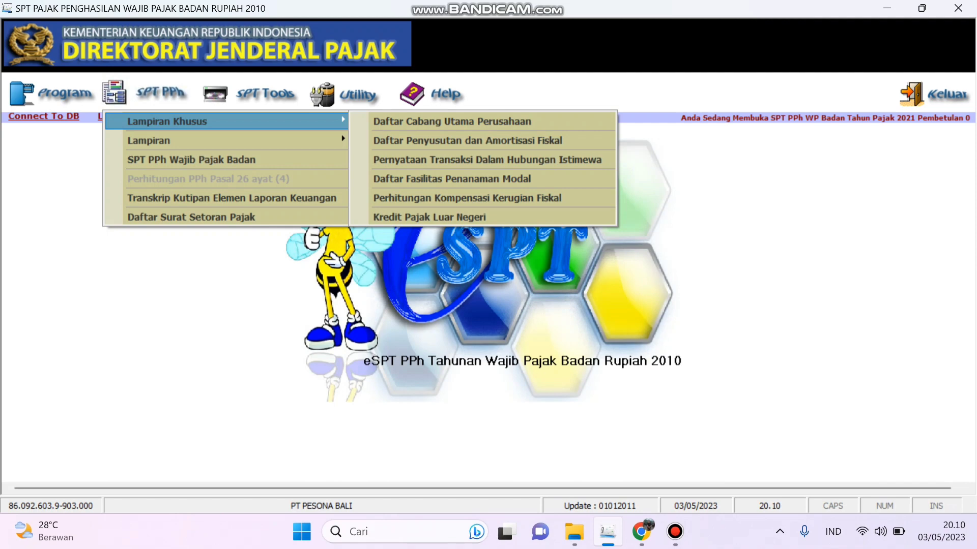
{"action": "left_click", "coordinate": [468, 140]}
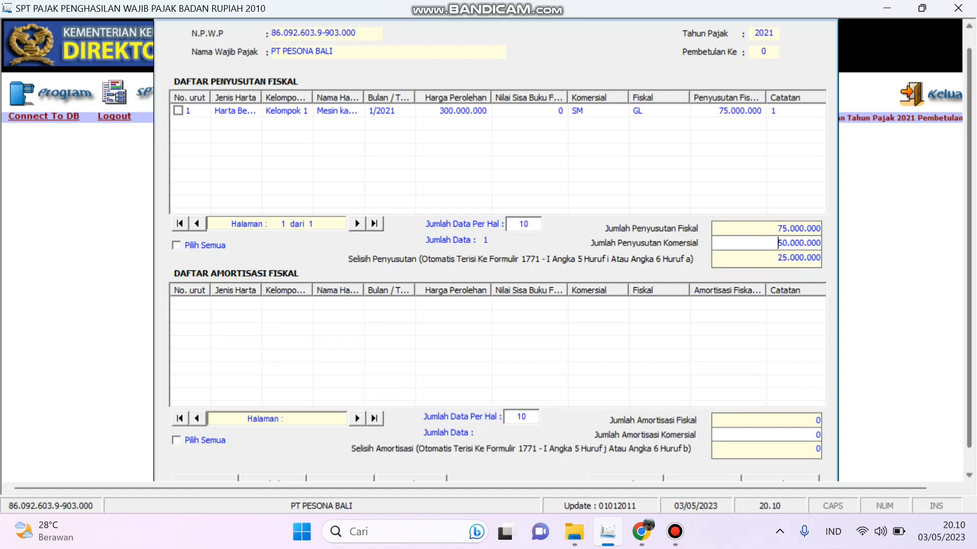
{"action": "scroll", "coordinate": [485, 249], "scroll_direction": "down", "scroll_amount": 1}
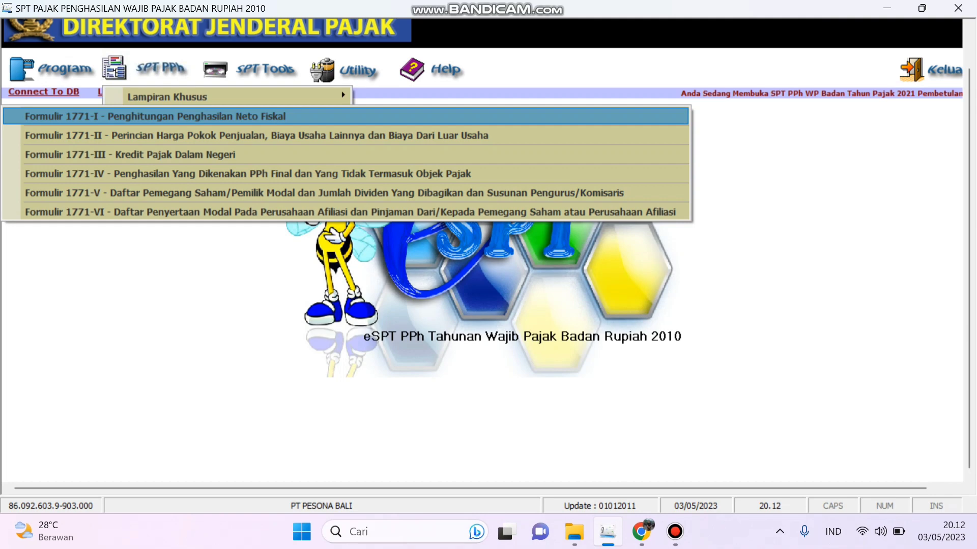
Step: Review Formulir 1771-VI's 1.000.000.000 (10%) capital participation in PT LABA - LABA
{"action": "key", "text": "Down"}
{"action": "key", "text": "Down"}
{"action": "key", "text": "Down"}
{"action": "key", "text": "Down"}
{"action": "key", "text": "Down"}
{"action": "key", "text": "Return"}
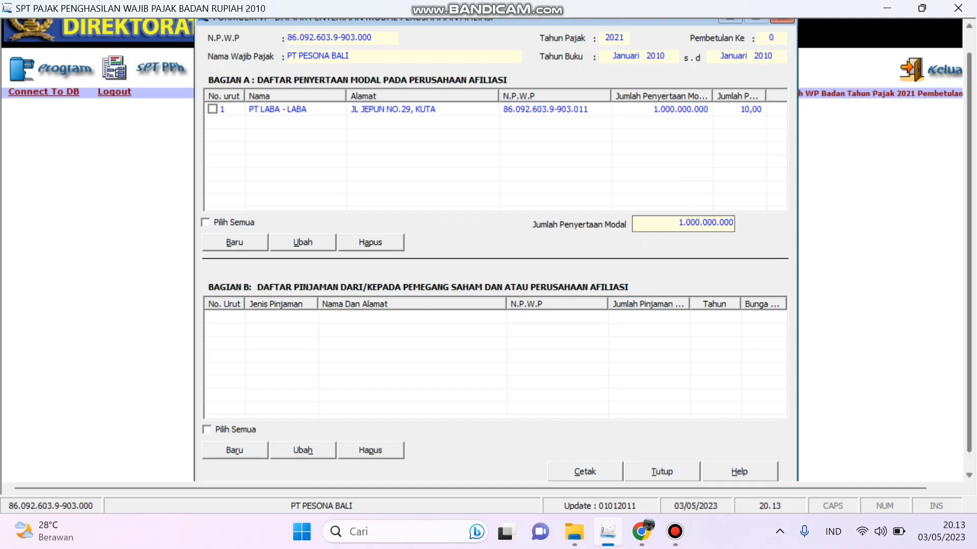
{"action": "scroll", "coordinate": [486, 251], "scroll_direction": "down", "scroll_amount": 1}
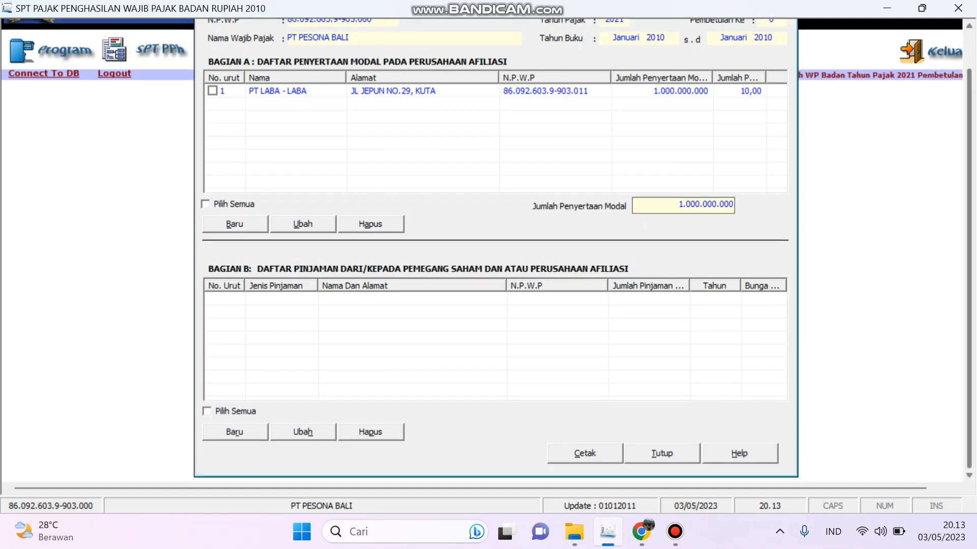
{"action": "scroll", "coordinate": [486, 251], "scroll_direction": "up", "scroll_amount": 2}
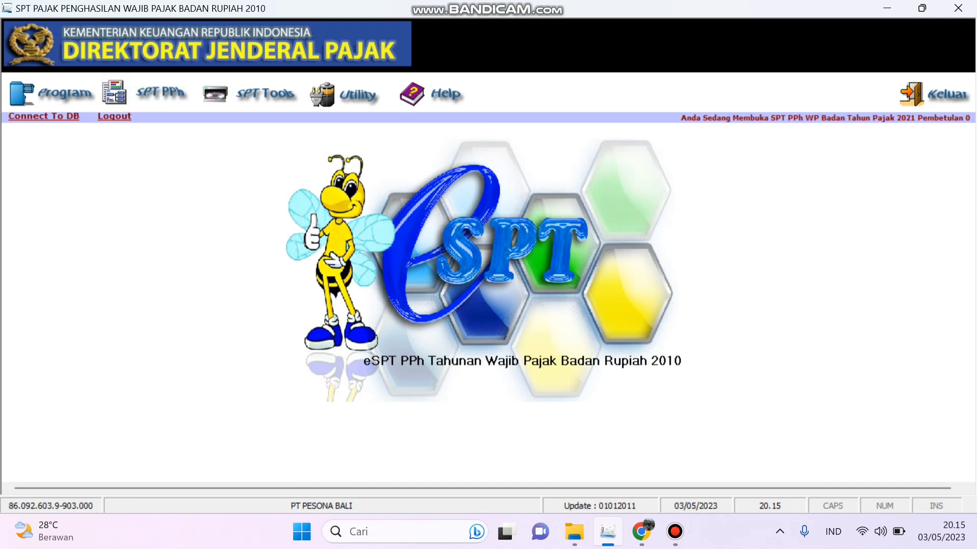
Step: Review Formulir 1771-V's three shareholders, 10.000.000.000 capital and 3.800.000.000 dividends
{"action": "left_click", "coordinate": [146, 94]}
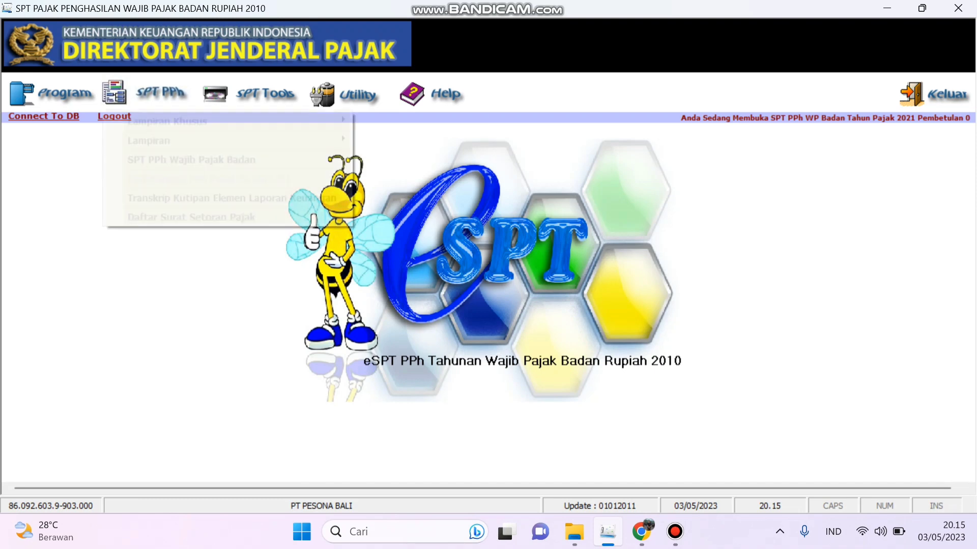
{"action": "mouse_move", "coordinate": [158, 140]}
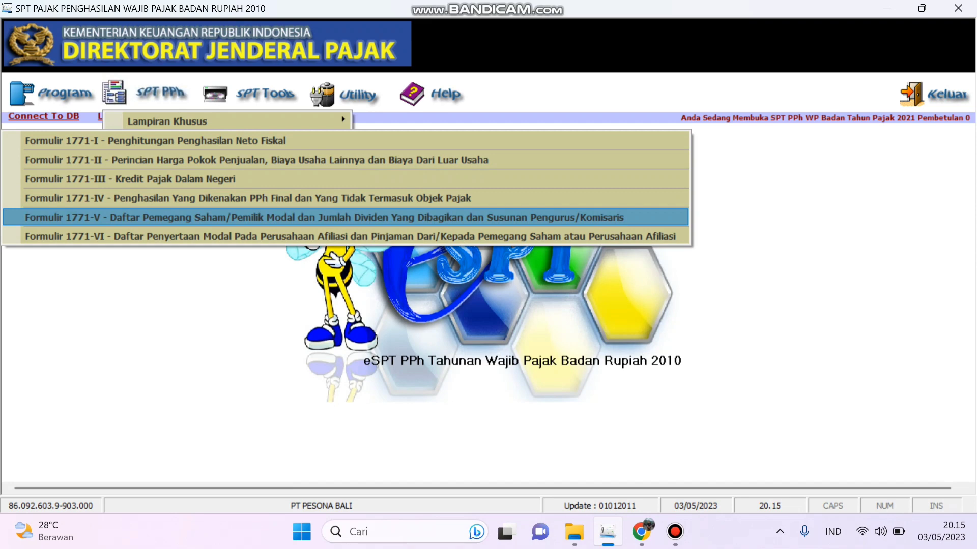
{"action": "key", "text": "Return"}
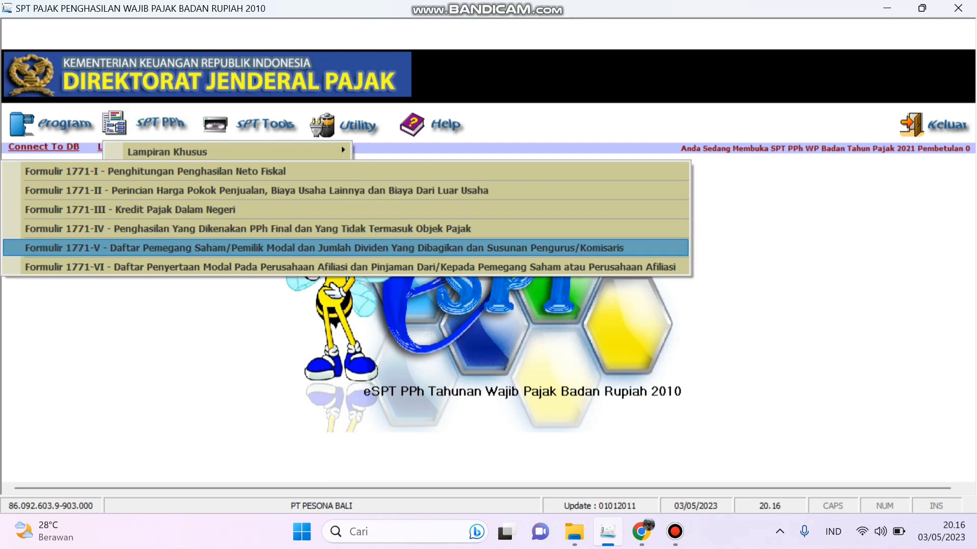
Step: Enter 22.000.000 final tax on deposit interest and rent plus 100.000.000 non-taxable dividends in 1771-IV, and save
{"action": "left_click", "coordinate": [248, 229]}
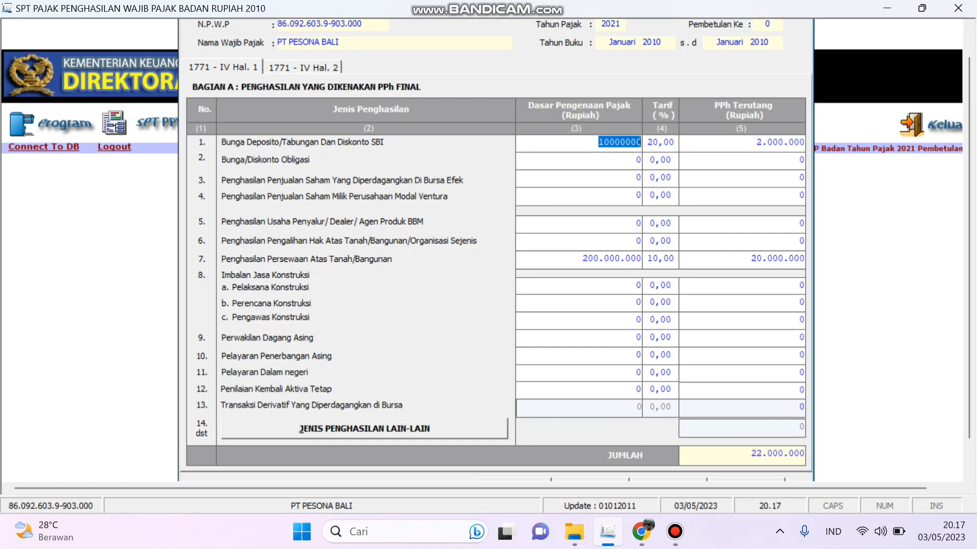
{"action": "left_click", "coordinate": [303, 67]}
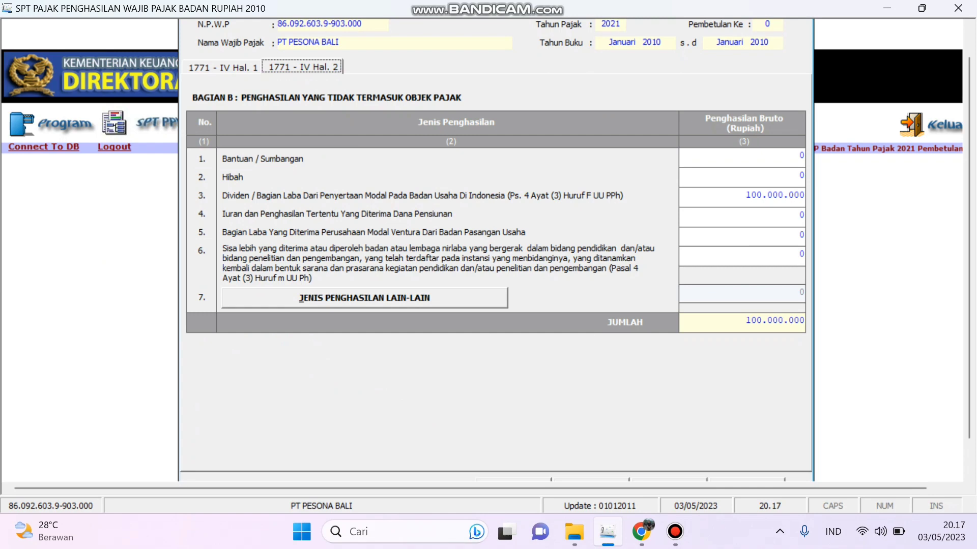
{"action": "scroll", "coordinate": [488, 249], "scroll_direction": "down", "scroll_amount": 1}
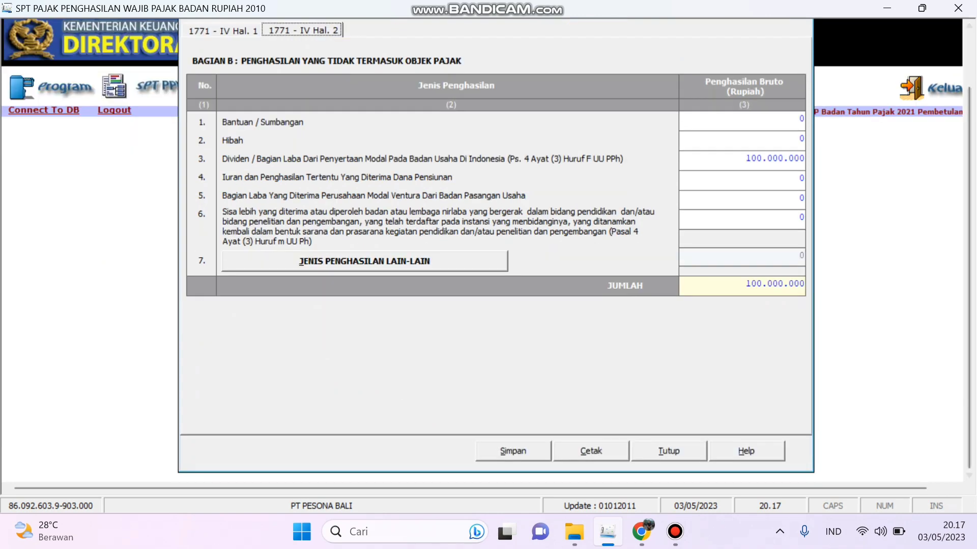
{"action": "key", "text": "alt+s"}
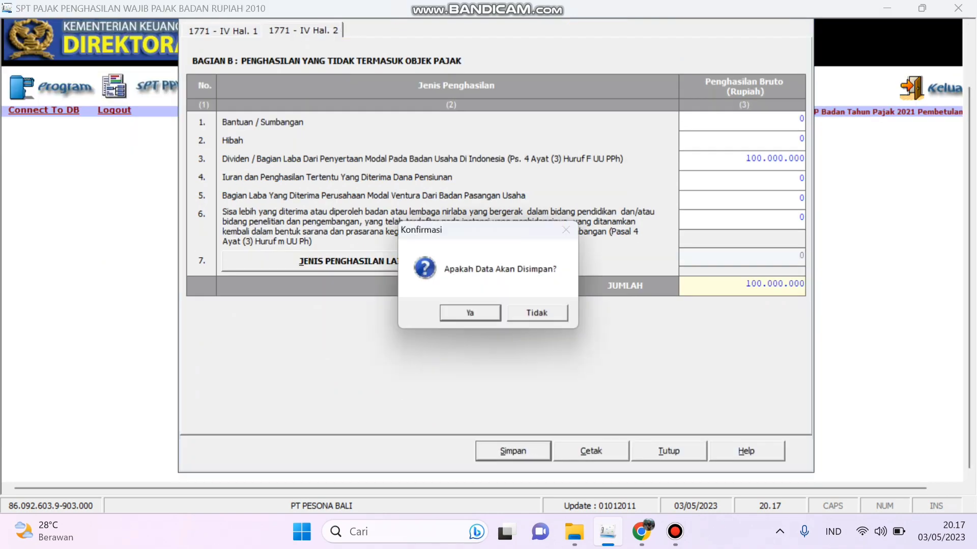
{"action": "key", "text": "Return"}
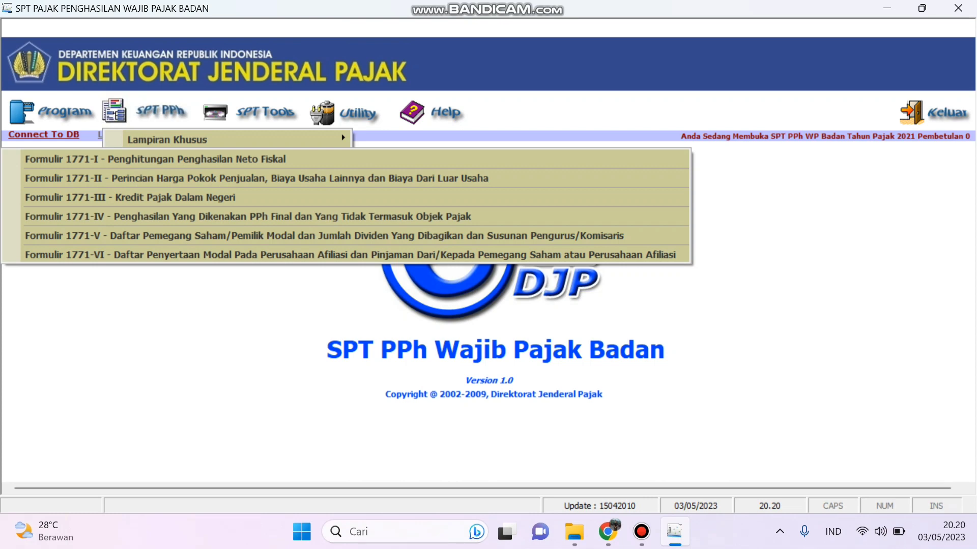
Step: Review Formulir 1771-III's three PPh 22/23/26 withholding credits, totalling 36.400.000
{"action": "left_click", "coordinate": [130, 198]}
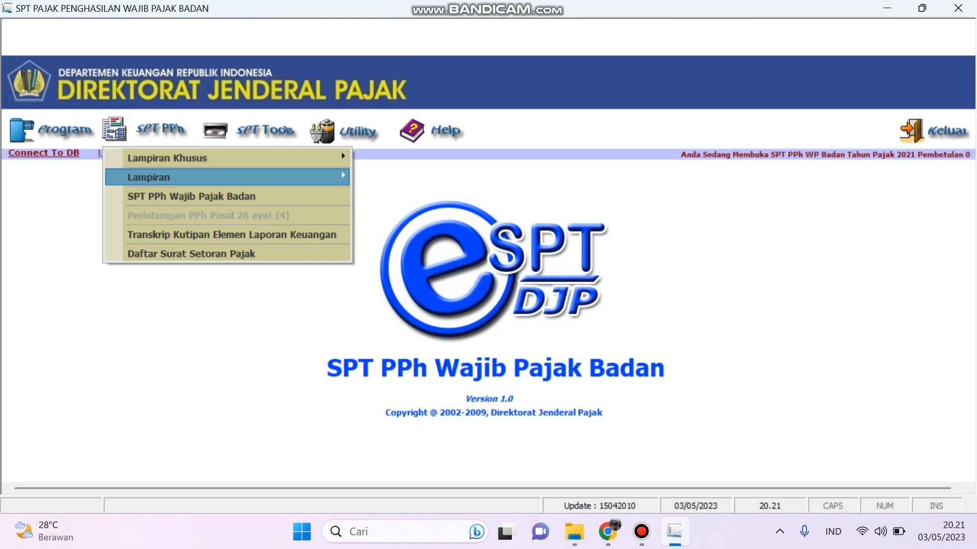
{"action": "mouse_move", "coordinate": [173, 177]}
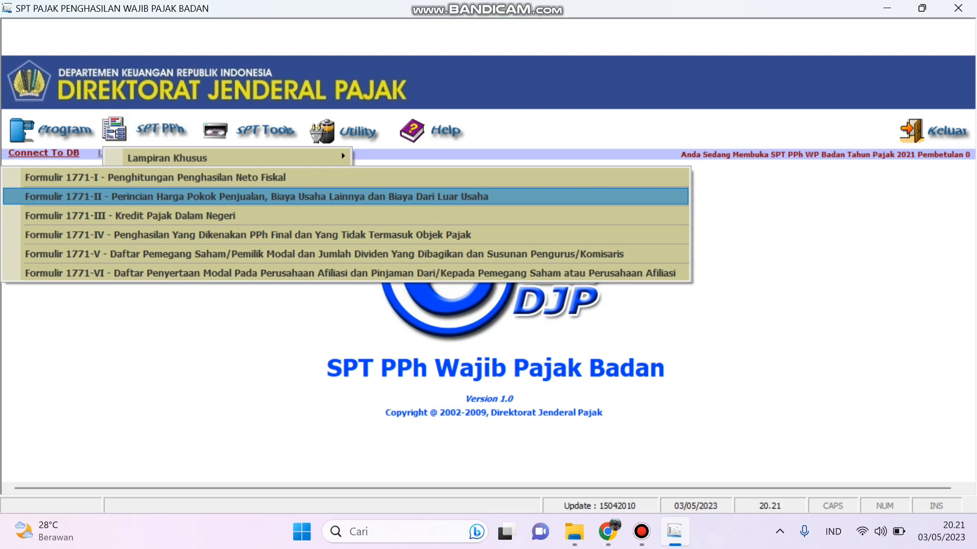
Step: Check and save Formulir 1771-II costs: 22.200.000.000 cost of goods sold, 23.982.000.000 total
{"action": "key", "text": "Return"}
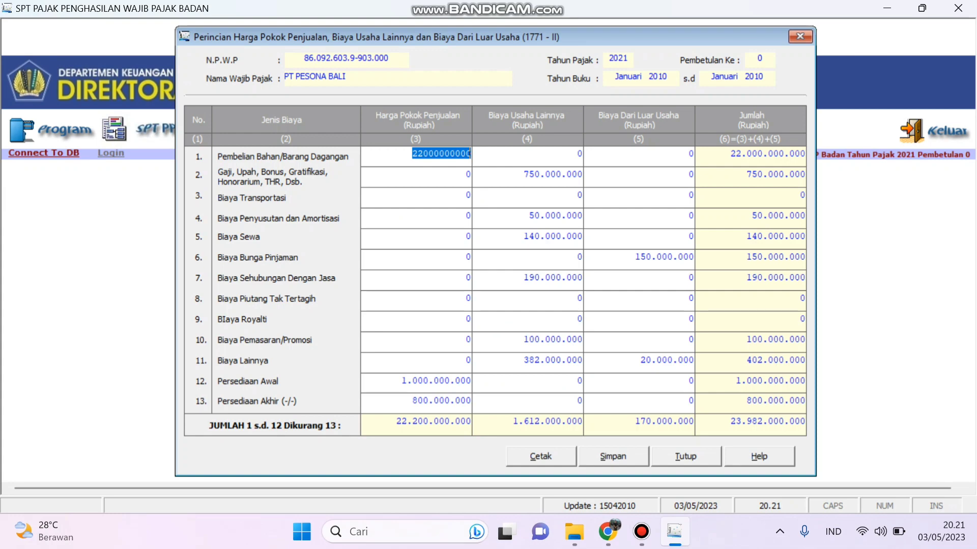
{"action": "left_click", "coordinate": [613, 456]}
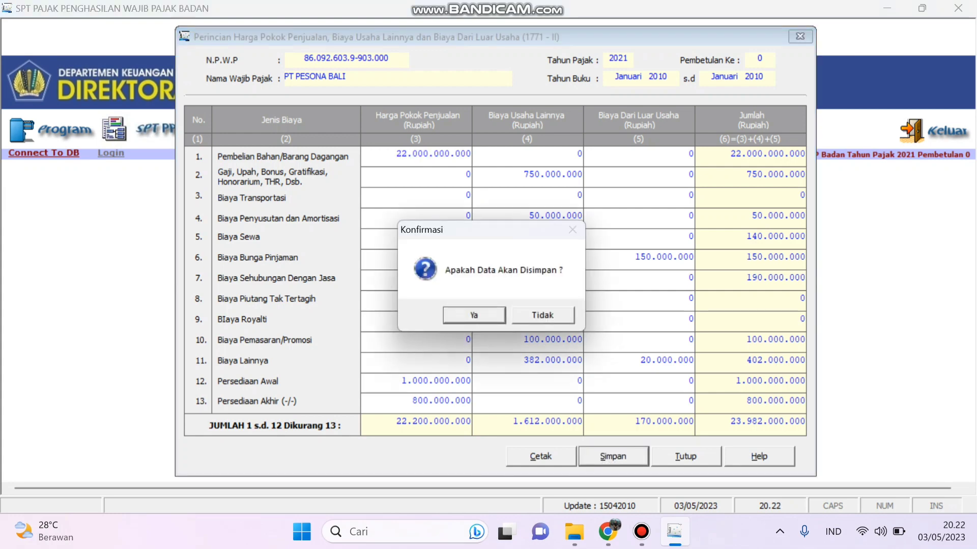
{"action": "key", "text": "Return"}
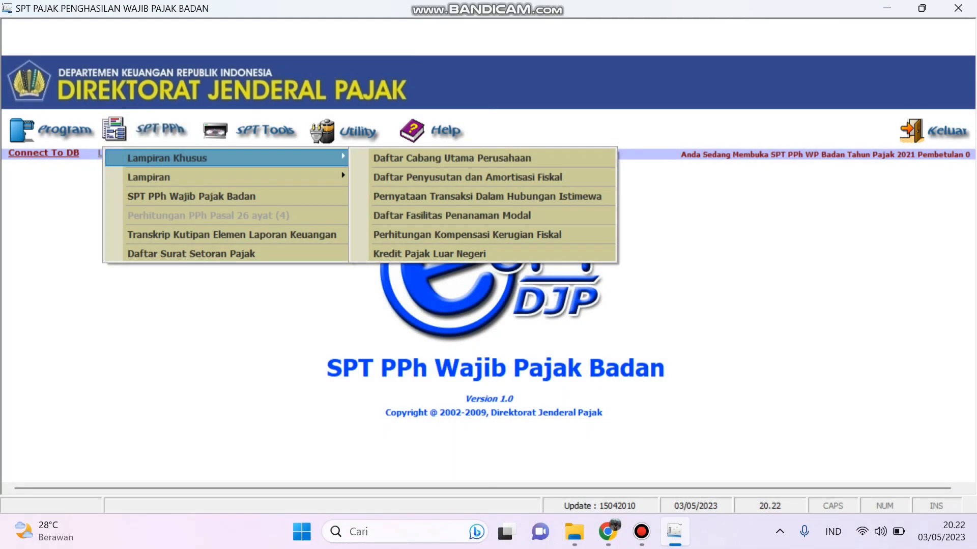
Step: Open Formulir 1771-I and review its pages Hal.1 through Hal.3
{"action": "key", "text": "Down"}
{"action": "key", "text": "Right"}
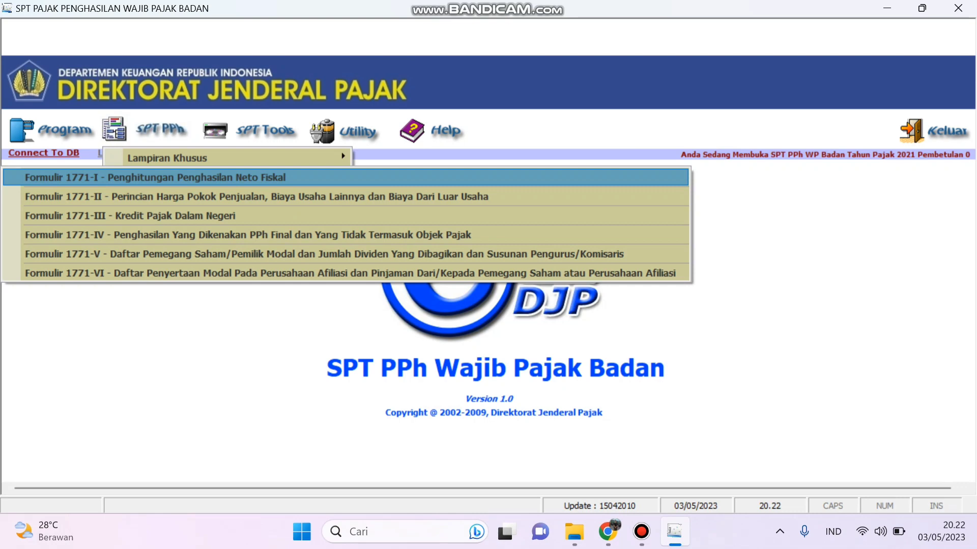
{"action": "key", "text": "Return"}
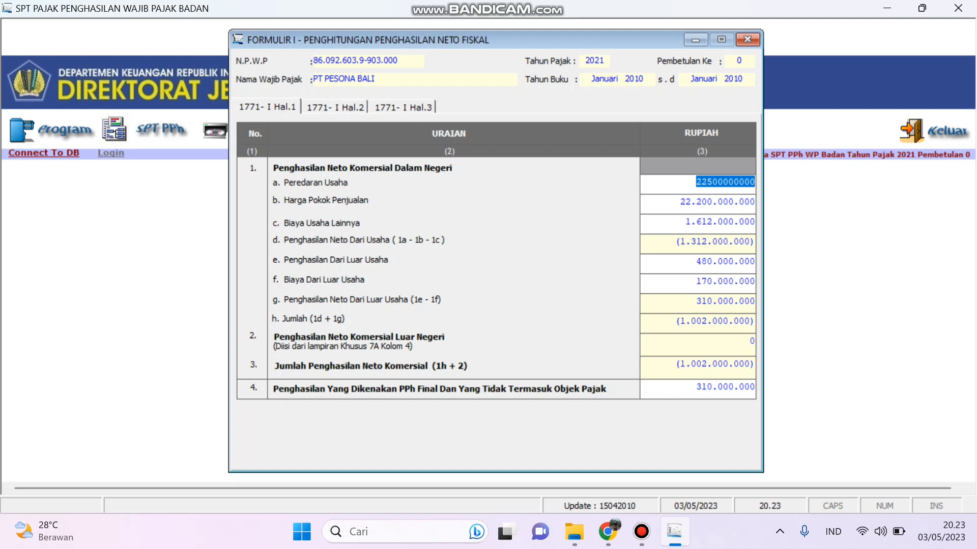
{"action": "left_click", "coordinate": [335, 108]}
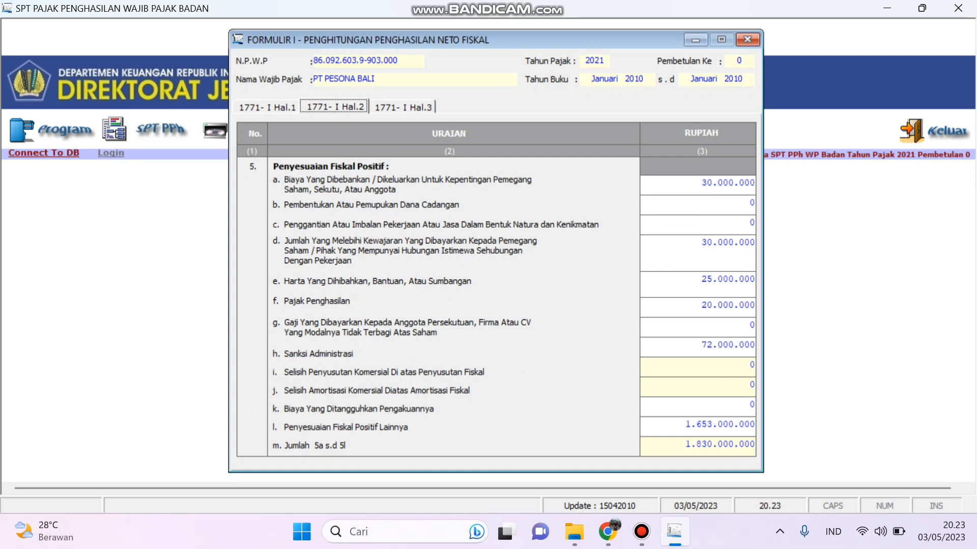
{"action": "left_click", "coordinate": [403, 107]}
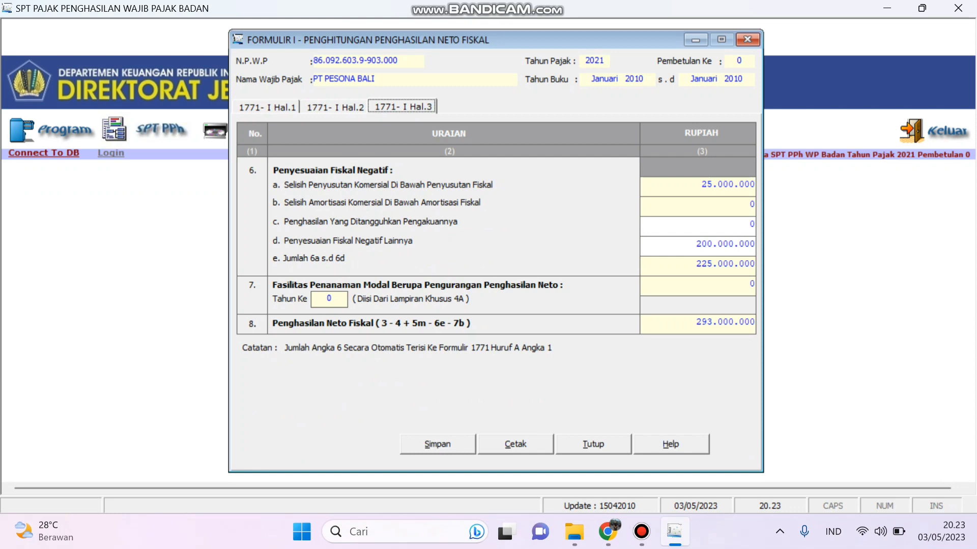
Step: Save Formulir 1771-I with 293.000.000 net fiscal income, confirming with Ya
{"action": "left_click", "coordinate": [438, 445]}
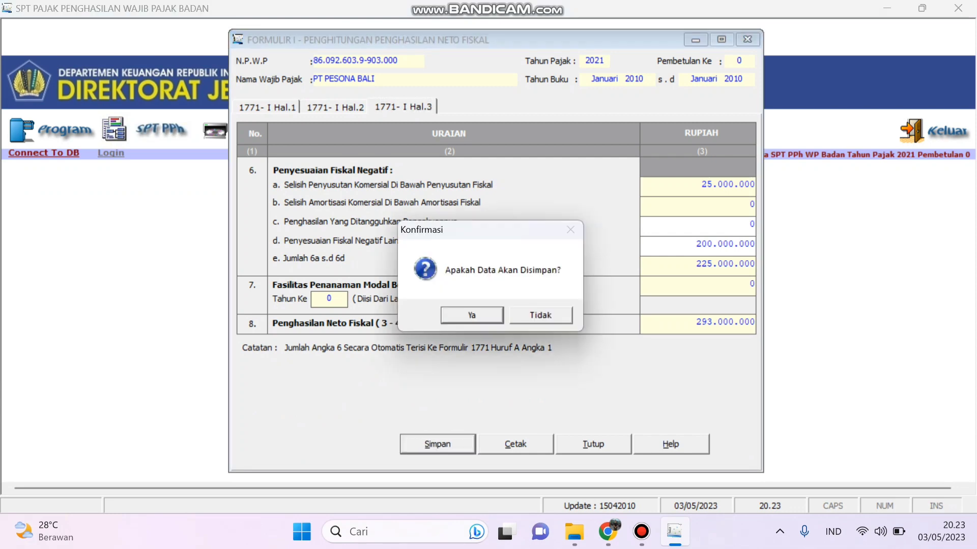
{"action": "key", "text": "Return"}
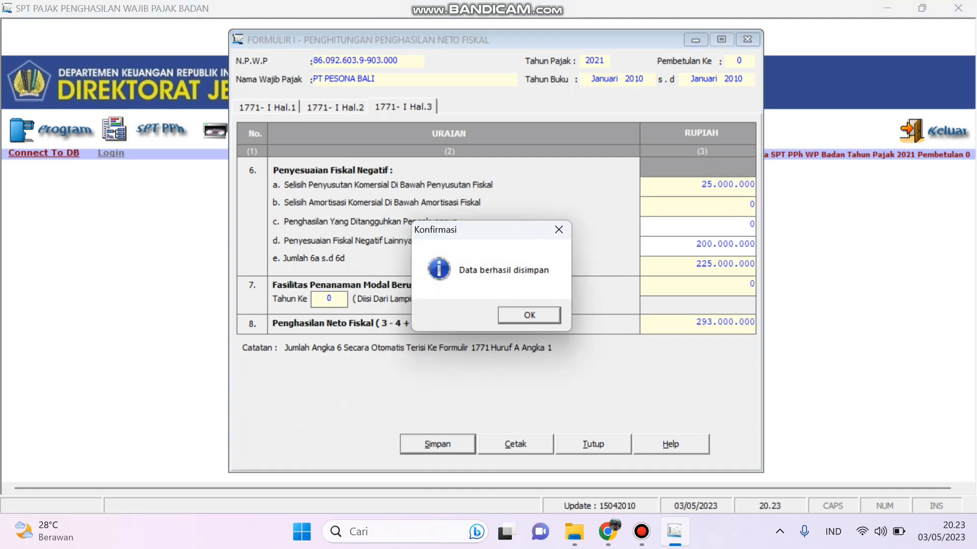
{"action": "key", "text": "super"}
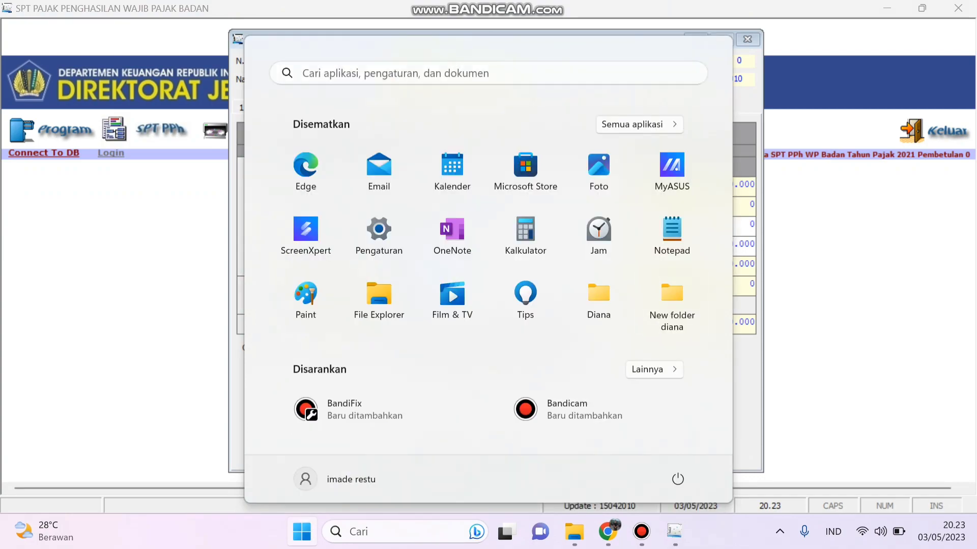
Step: Open the SPT PPh Wajib Pajak Badan annual return form F.1.1.32.14
{"action": "key", "text": "super"}
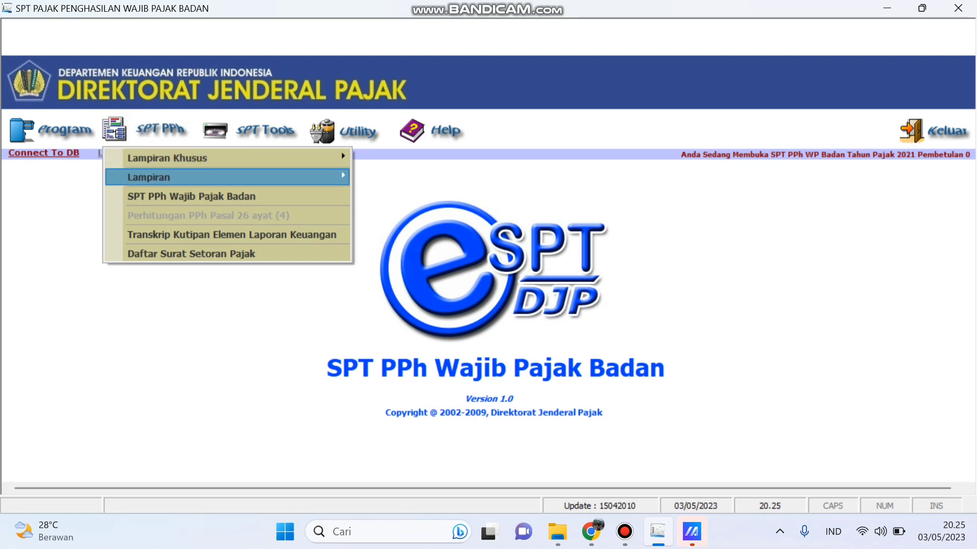
{"action": "mouse_move", "coordinate": [226, 159]}
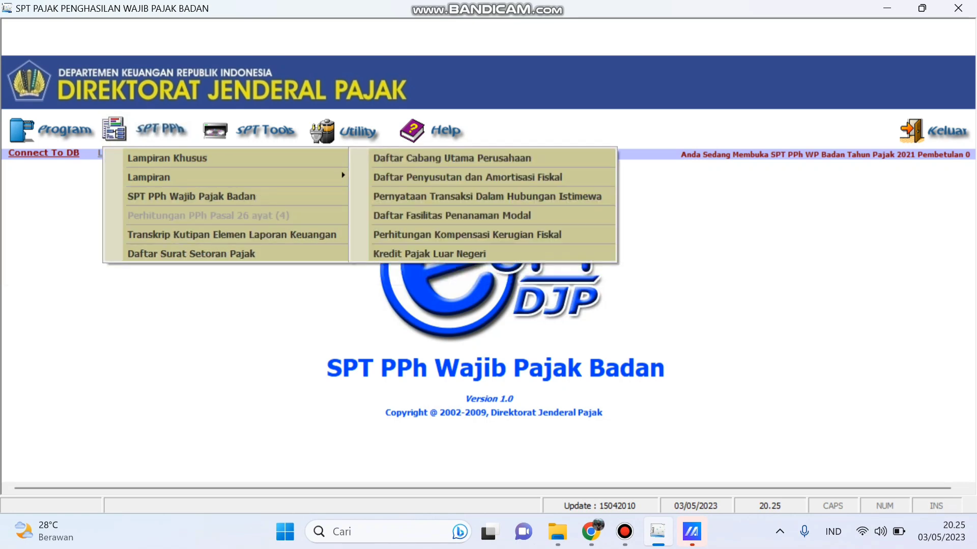
{"action": "left_click", "coordinate": [191, 196]}
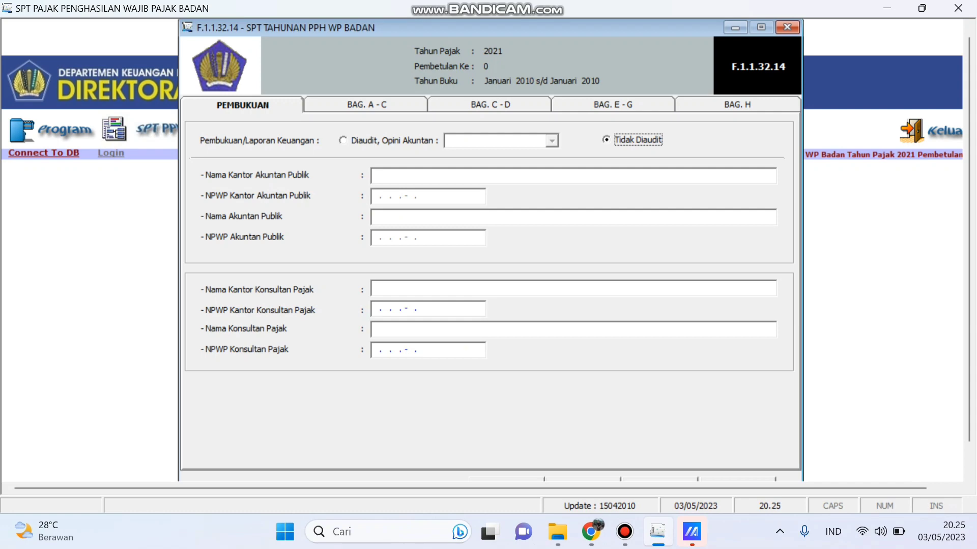
Step: Show parts A–C of the return: 293.000.000 taxable income, 57.584.266 PPh owed
{"action": "key", "text": "Tab"}
{"action": "left_click", "coordinate": [367, 104]}
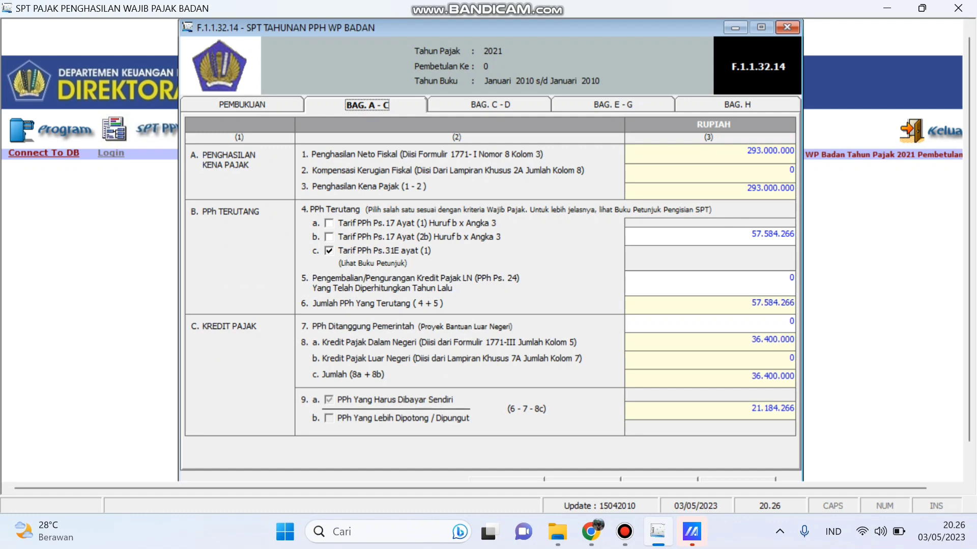
Step: Review return parts C–D (6.315.734 overpaid), E–G (946.466 monthly PPh 25) and H
{"action": "left_click", "coordinate": [491, 105]}
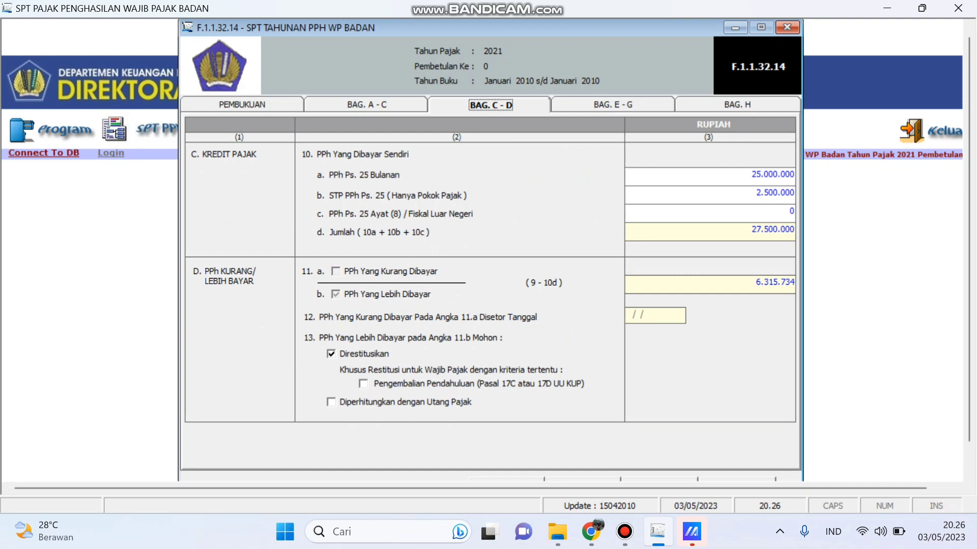
{"action": "left_click", "coordinate": [613, 105]}
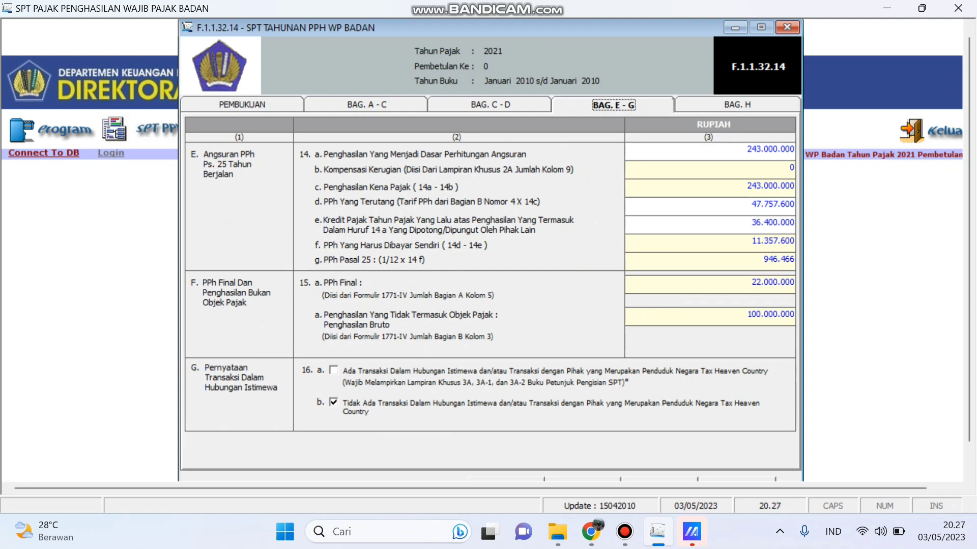
{"action": "left_click", "coordinate": [737, 105]}
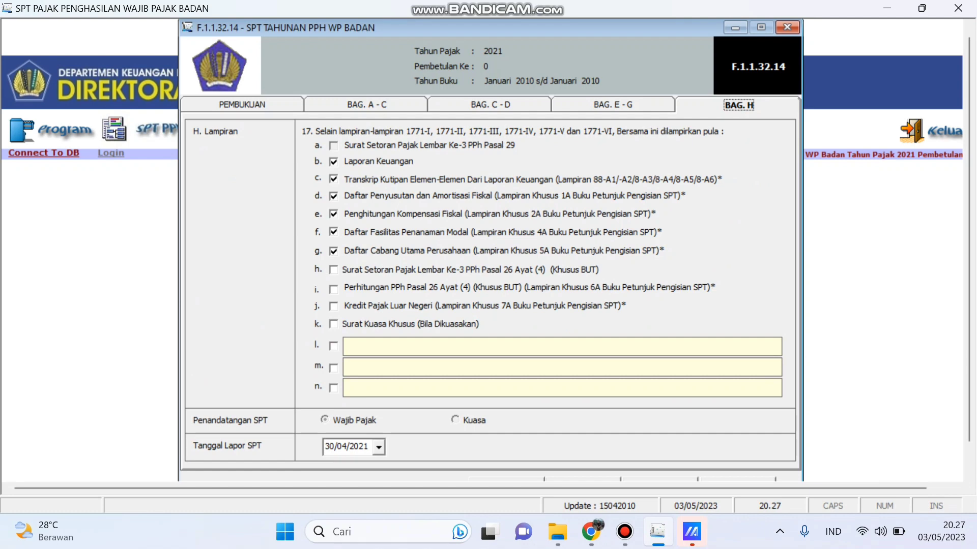
Step: Save the annual return and acknowledge the Data Berhasil Disimpan message
{"action": "scroll", "coordinate": [486, 249], "scroll_direction": "down", "scroll_amount": 1}
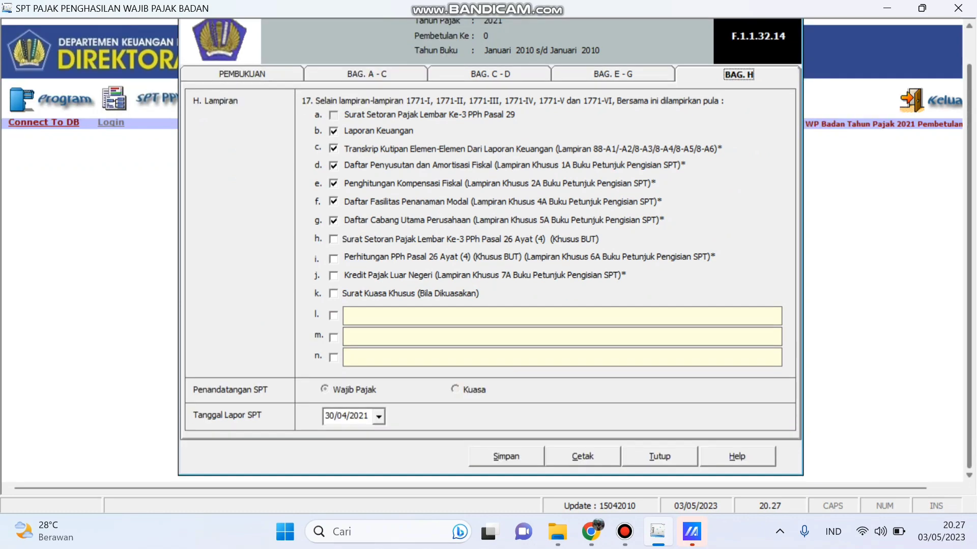
{"action": "left_click", "coordinate": [507, 457]}
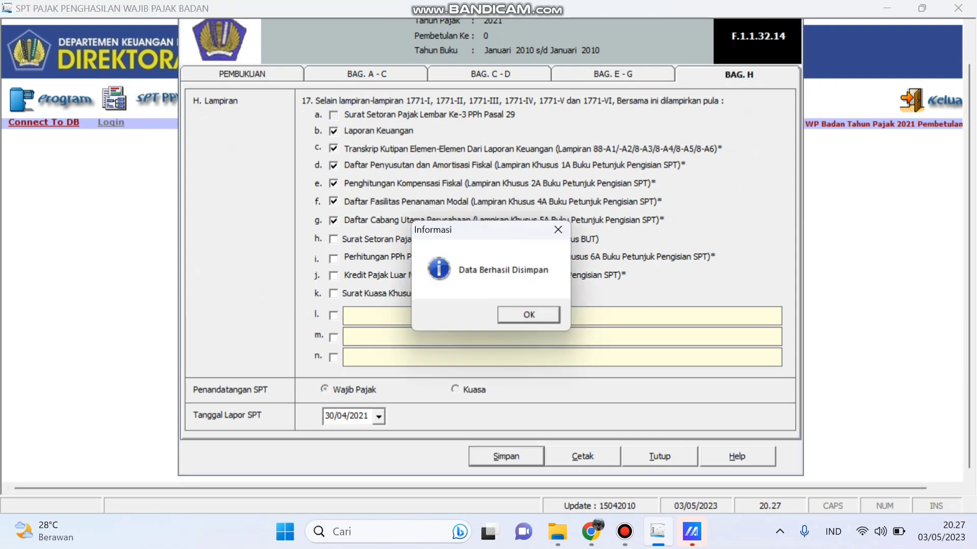
{"action": "key", "text": "Return"}
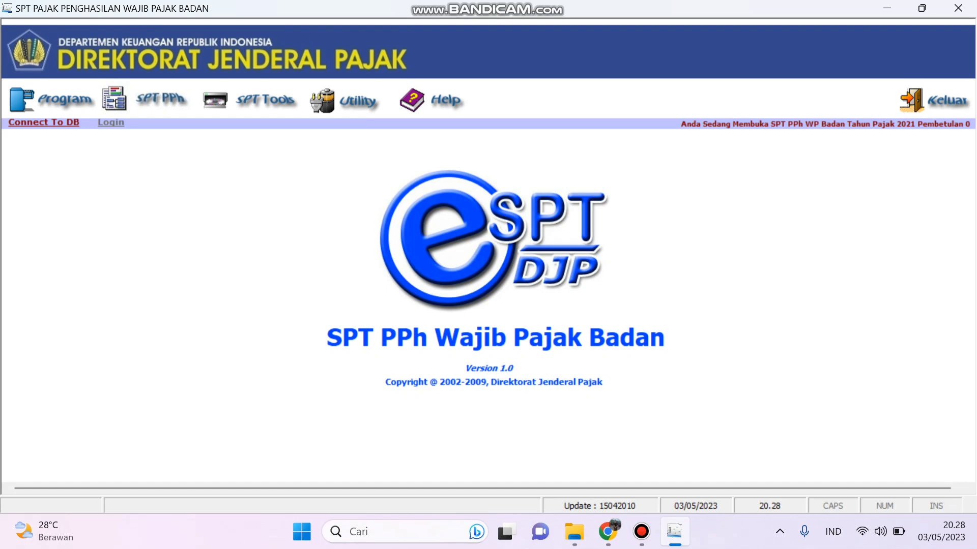
Step: In Lapor Data SPT ke KPP, list saved returns filtered to tax year 2021
{"action": "left_click", "coordinate": [251, 100]}
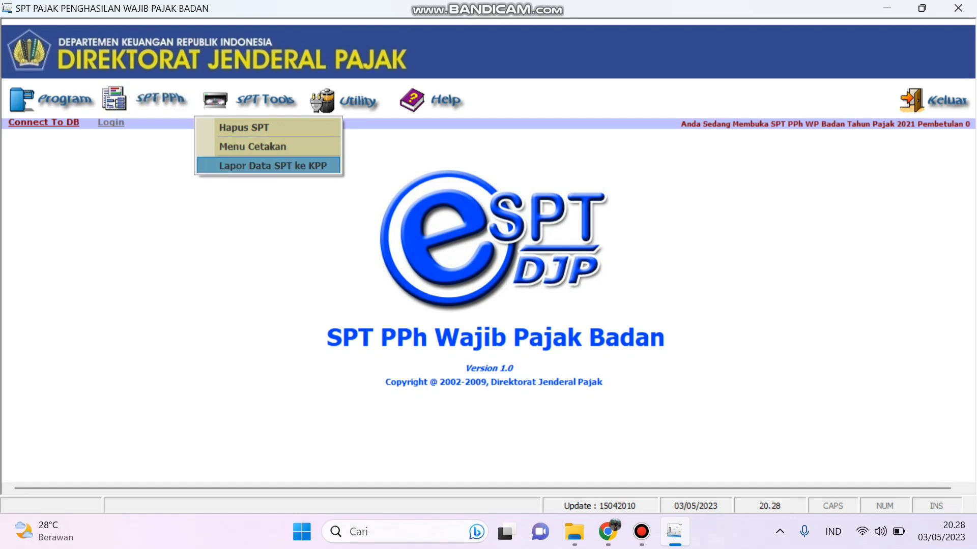
{"action": "left_click", "coordinate": [273, 165]}
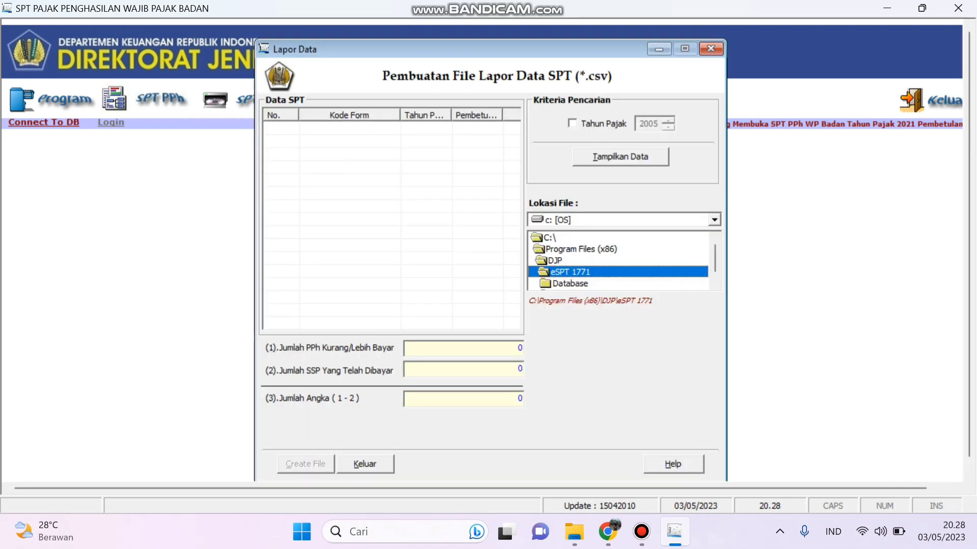
{"action": "left_click", "coordinate": [572, 124]}
{"action": "left_click", "coordinate": [668, 121]}
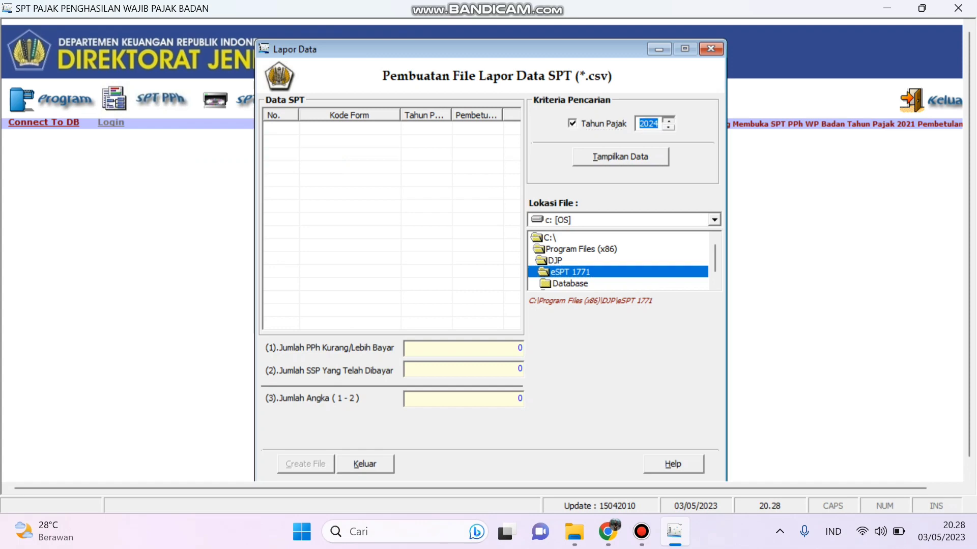
{"action": "left_click", "coordinate": [668, 127]}
{"action": "left_click", "coordinate": [668, 127]}
{"action": "left_click", "coordinate": [668, 127]}
{"action": "left_click", "coordinate": [668, 121]}
{"action": "left_click", "coordinate": [620, 157]}
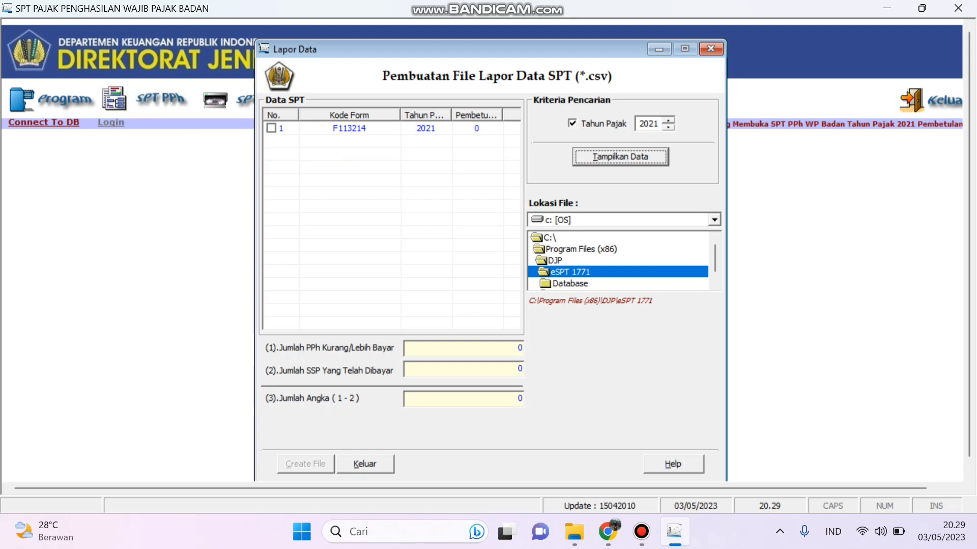
Step: Export return F113214 as a CSV file to the eSPT 1771 folder
{"action": "left_click", "coordinate": [272, 128]}
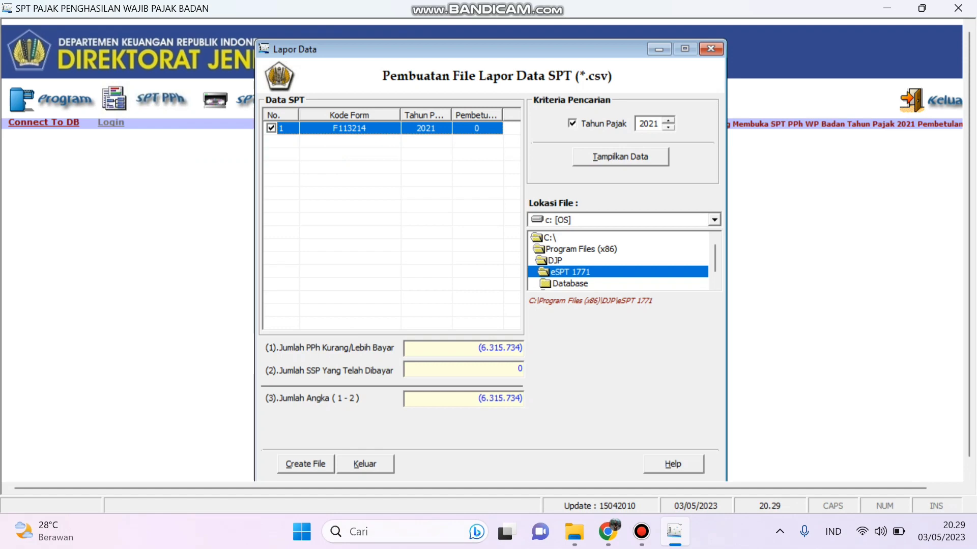
{"action": "left_click", "coordinate": [571, 273]}
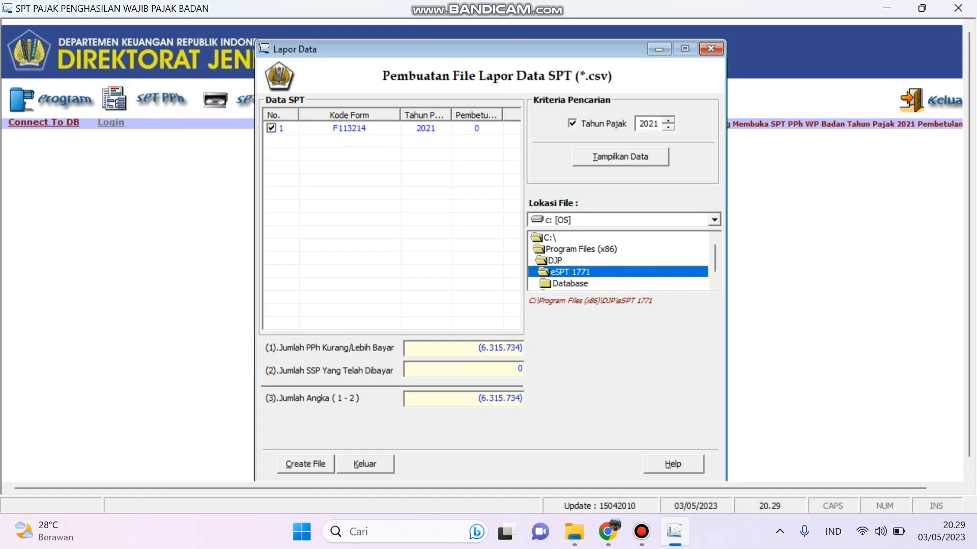
{"action": "left_click", "coordinate": [305, 464]}
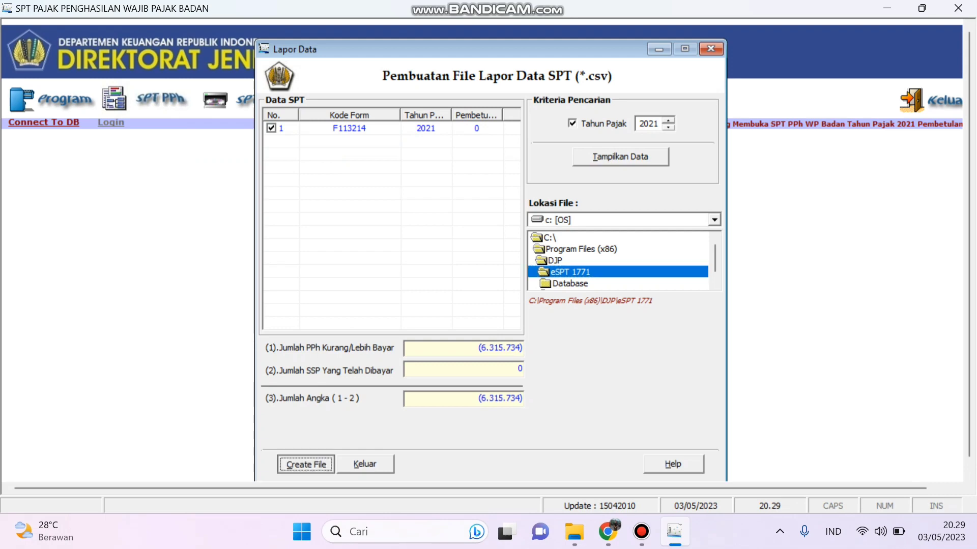